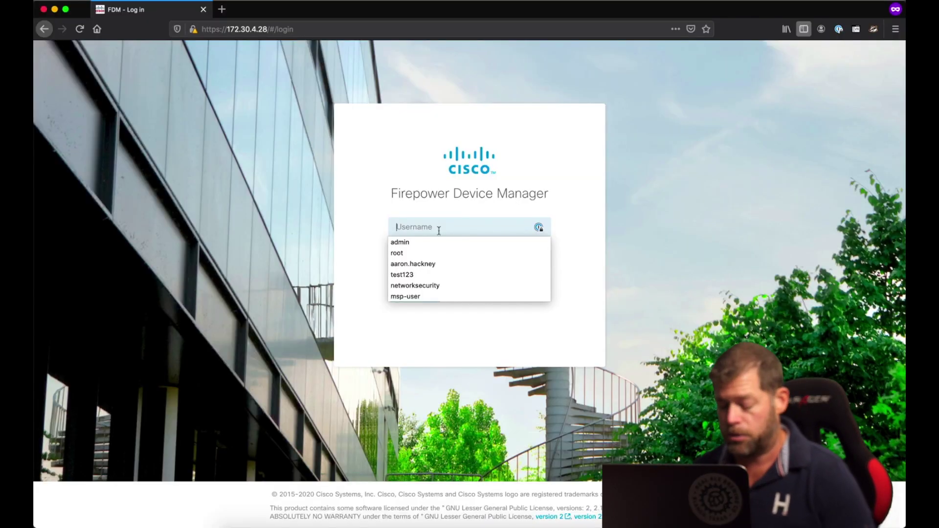
- Log in as admin with the account password and confirm Pending Changes shows nothing to deploy
text(admin)
key(Tab)
text(••••••••••)
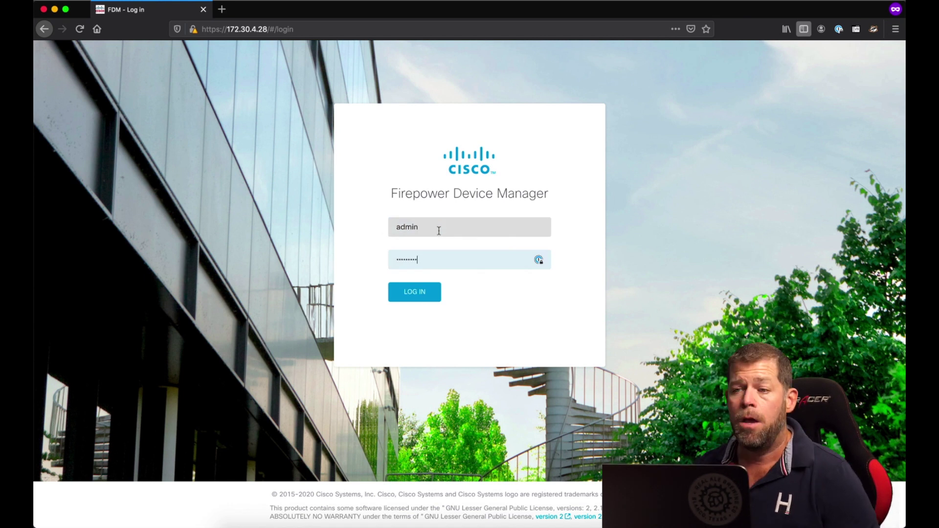
key(Return)
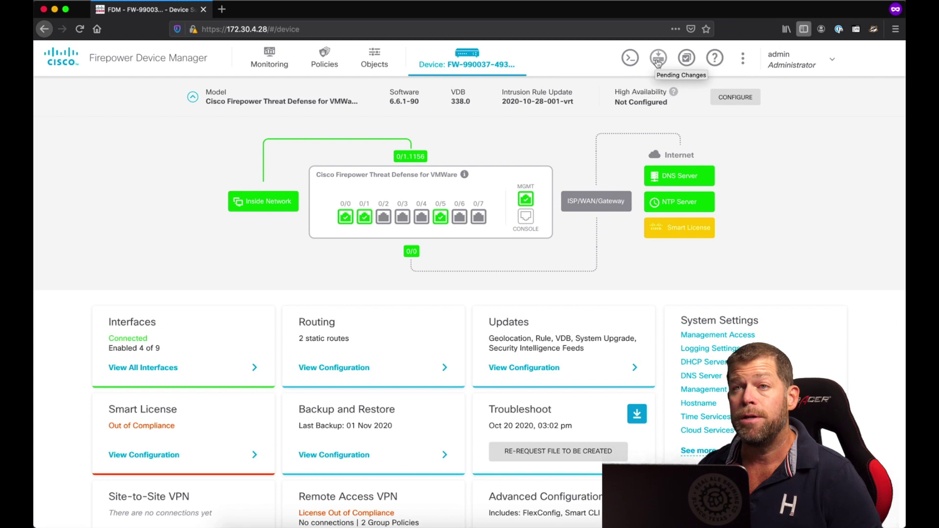
click(658, 58)
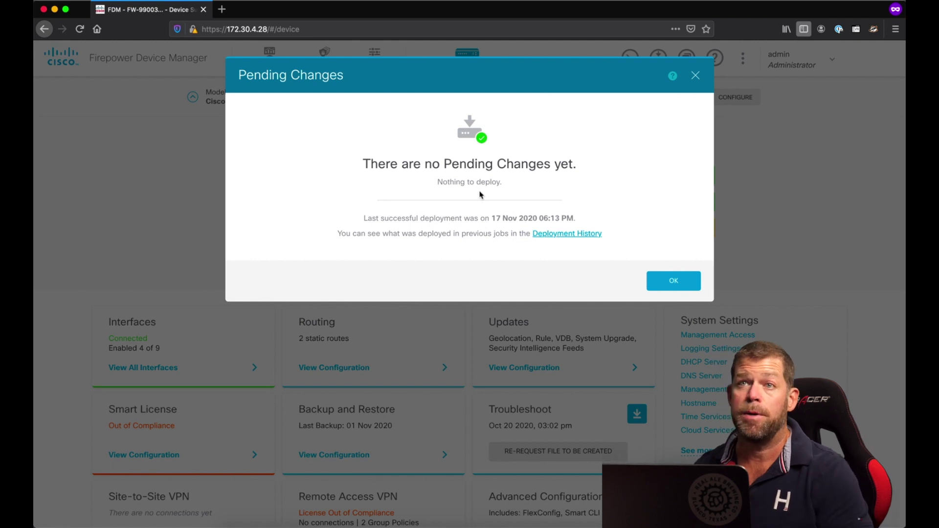
click(695, 76)
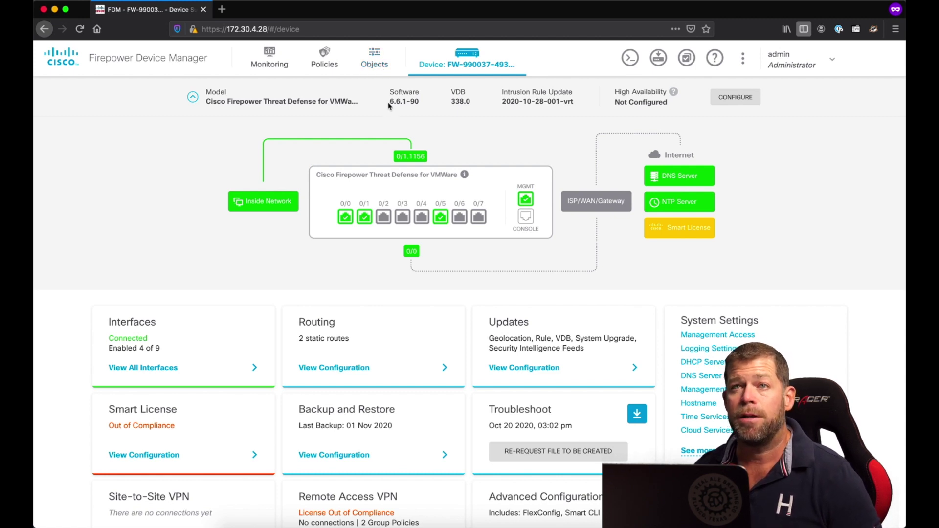
- Open the NAT policy under Policies and begin a new rule of type Auto NAT
click(325, 62)
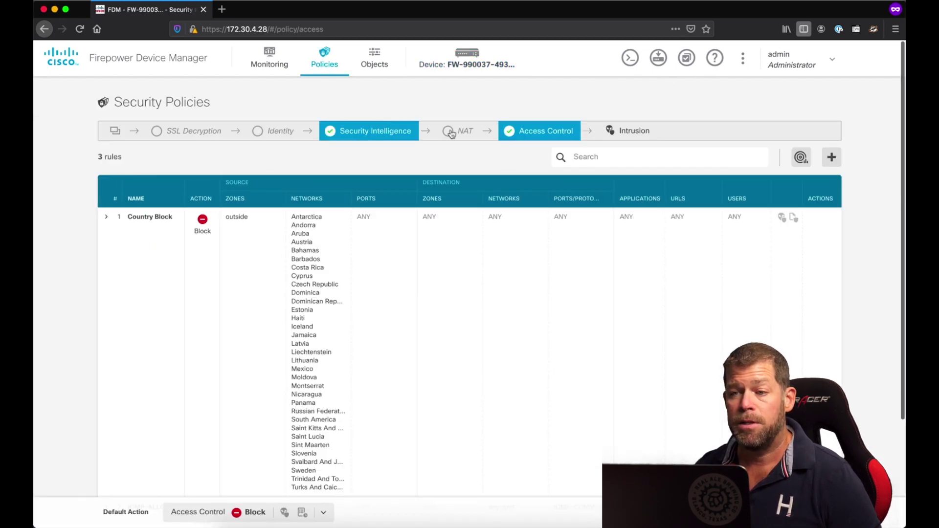
click(451, 133)
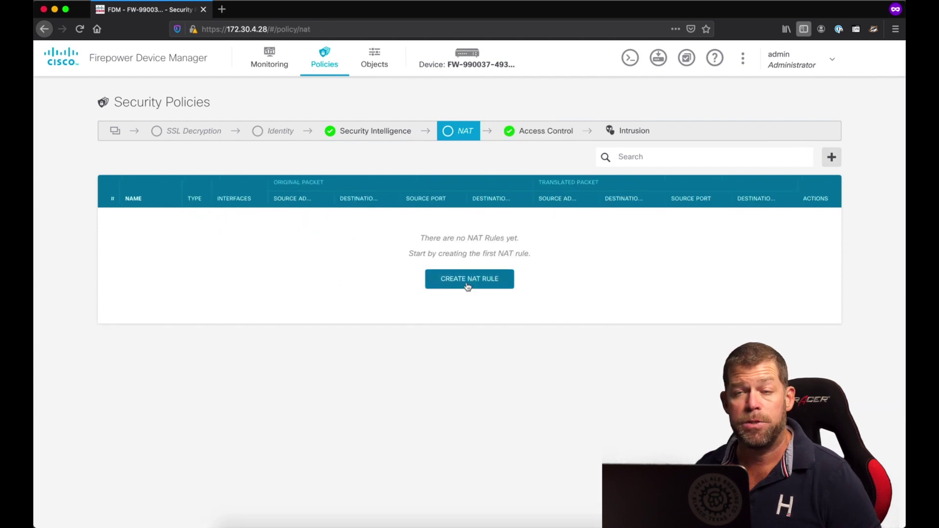
click(464, 286)
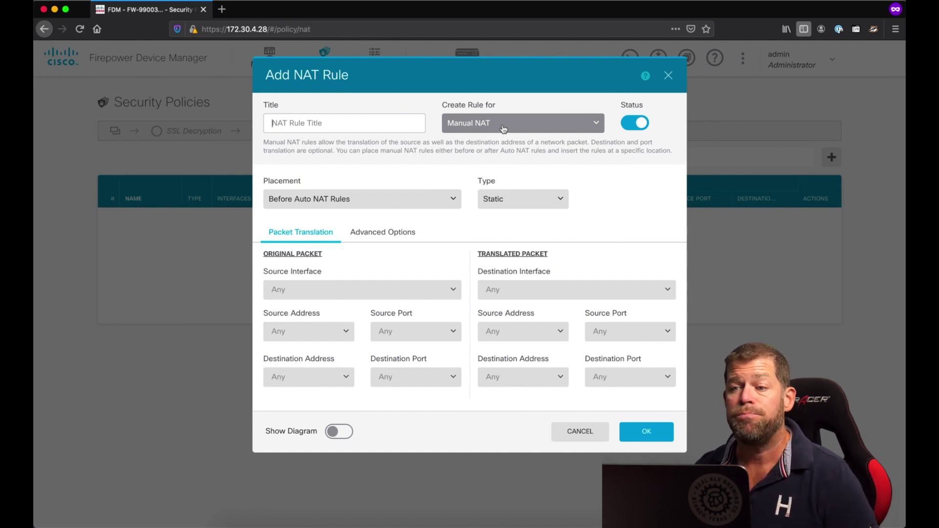
click(504, 128)
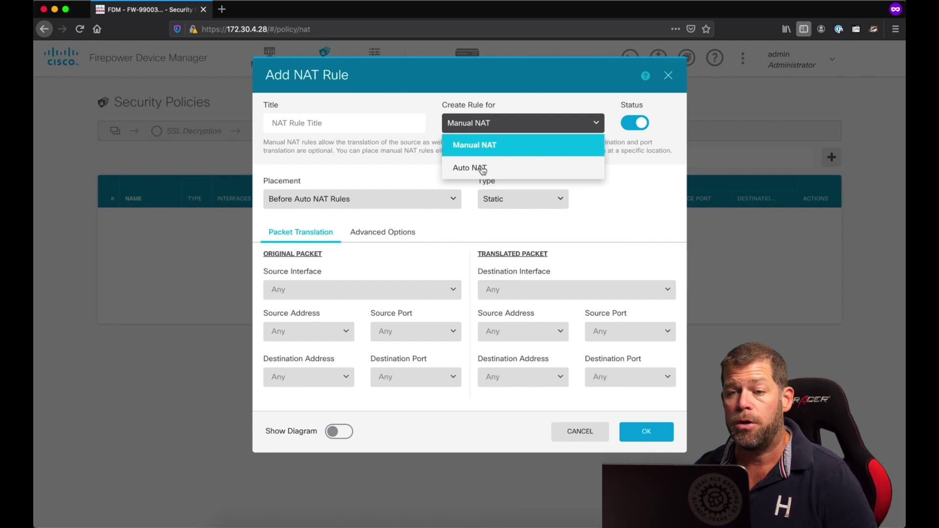
click(482, 169)
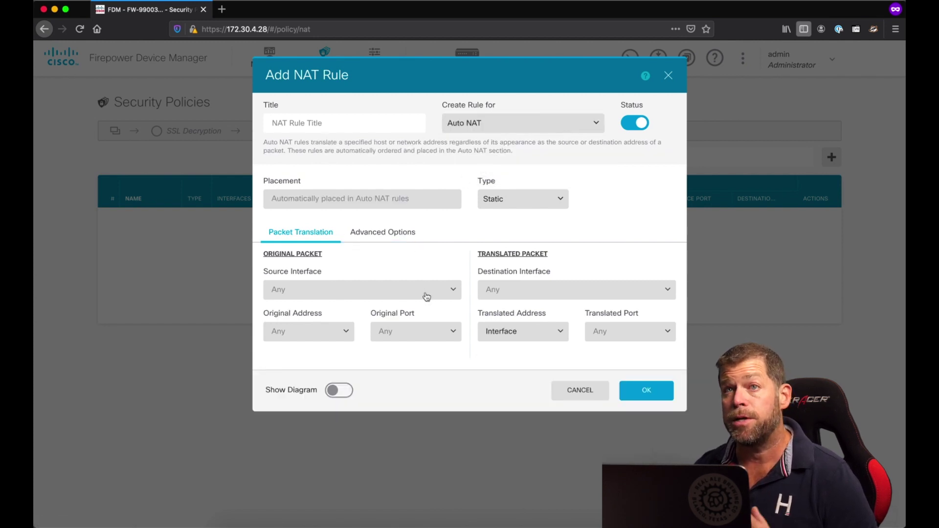
- Set the NAT rule's source interface to inside and destination interface to outside
click(427, 296)
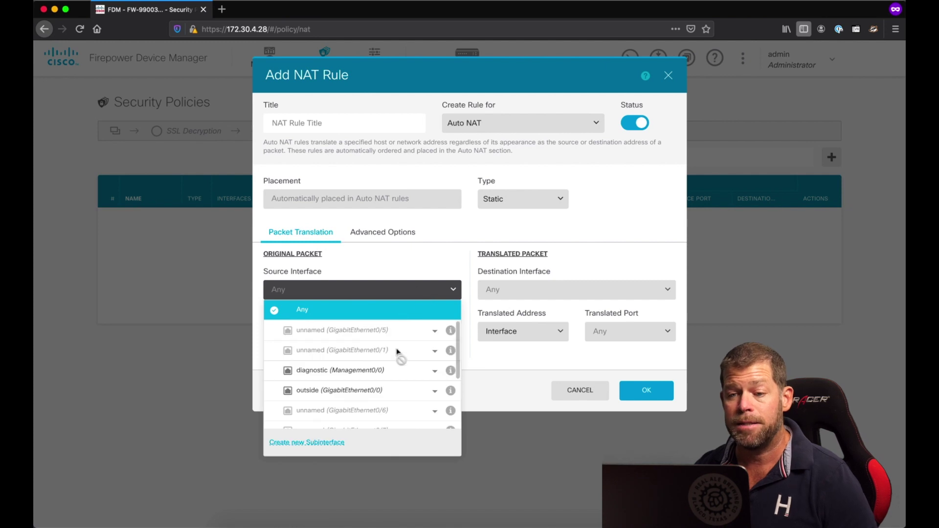
click(434, 352)
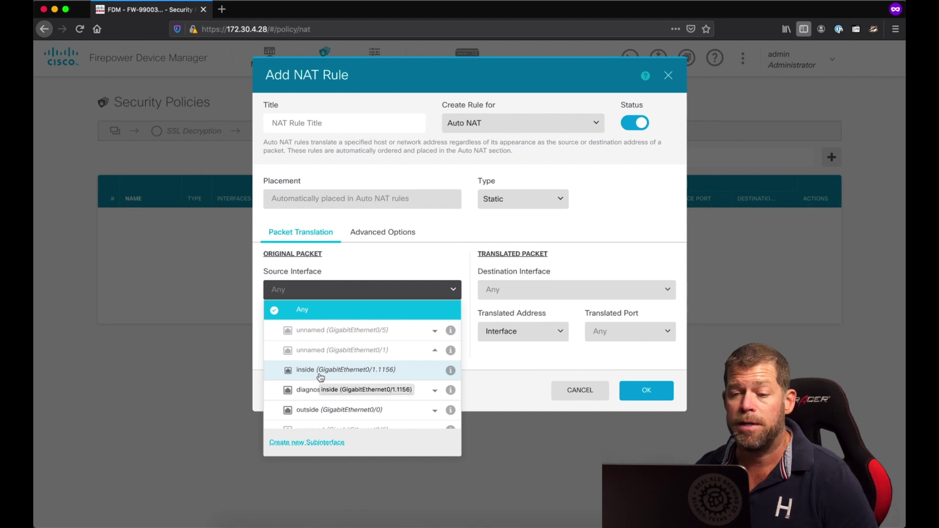
click(320, 375)
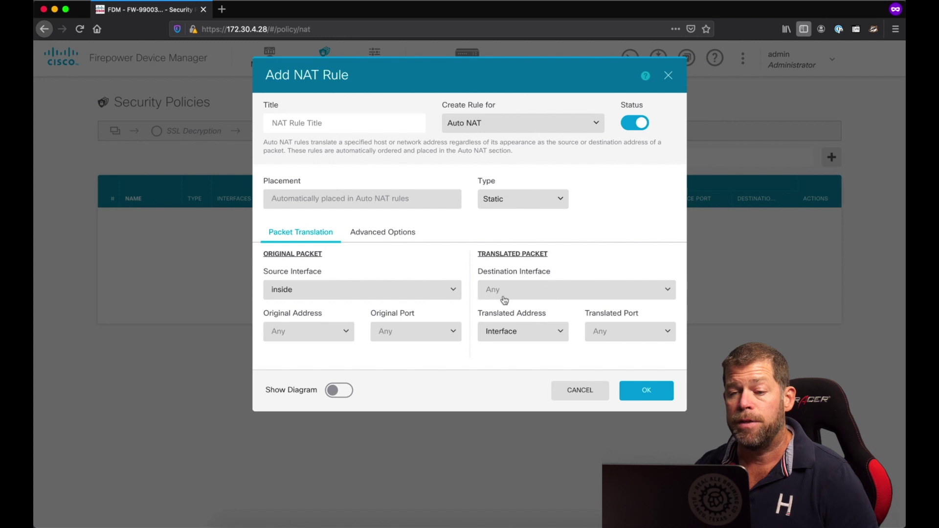
click(564, 294)
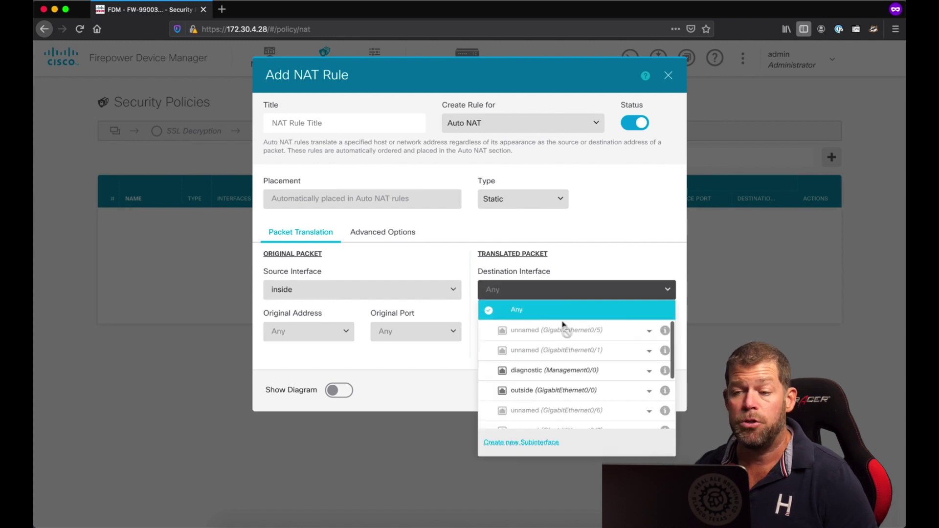
click(565, 395)
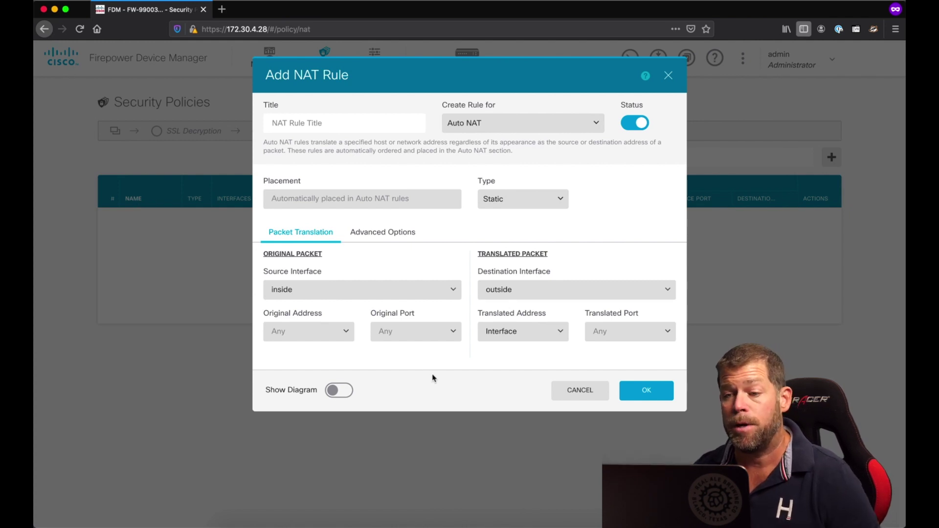
- Browse the network objects available for the original address
click(346, 332)
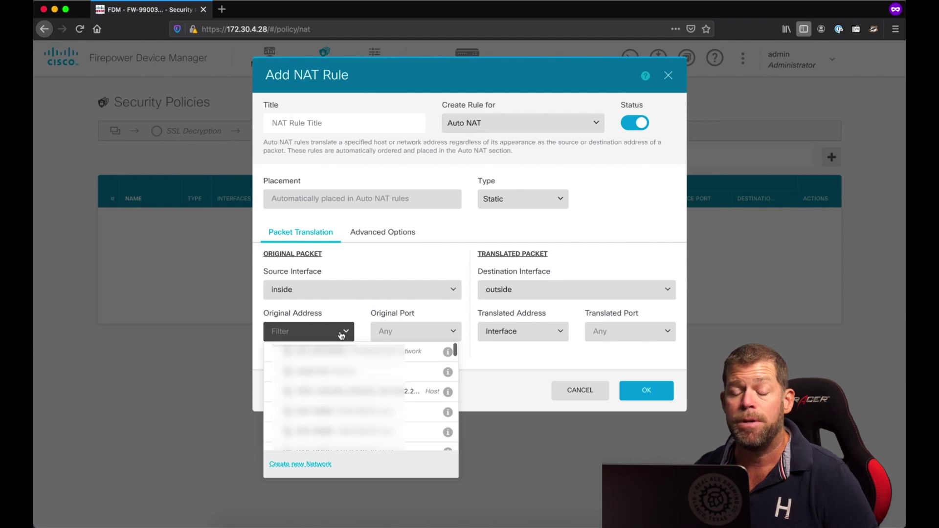
scroll(361, 396, down, 2)
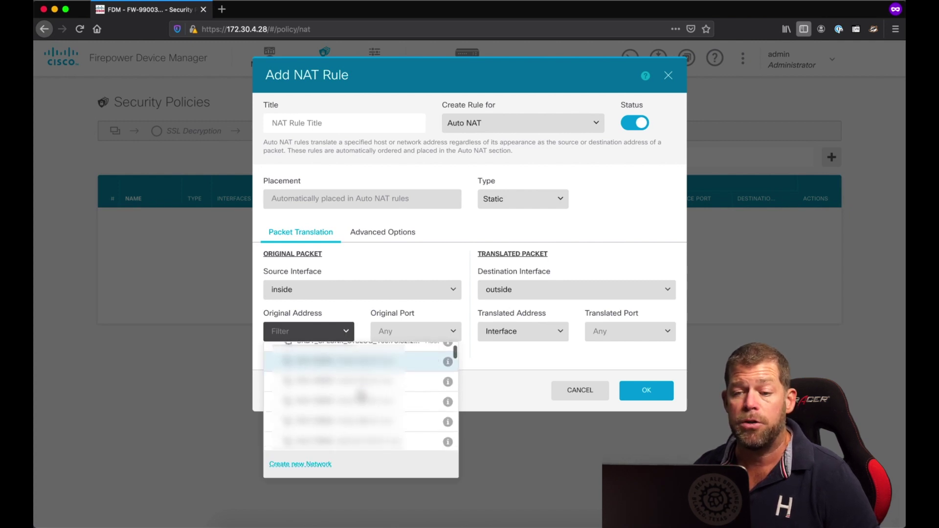
scroll(361, 393, up, 1)
scroll(361, 392, down, 2)
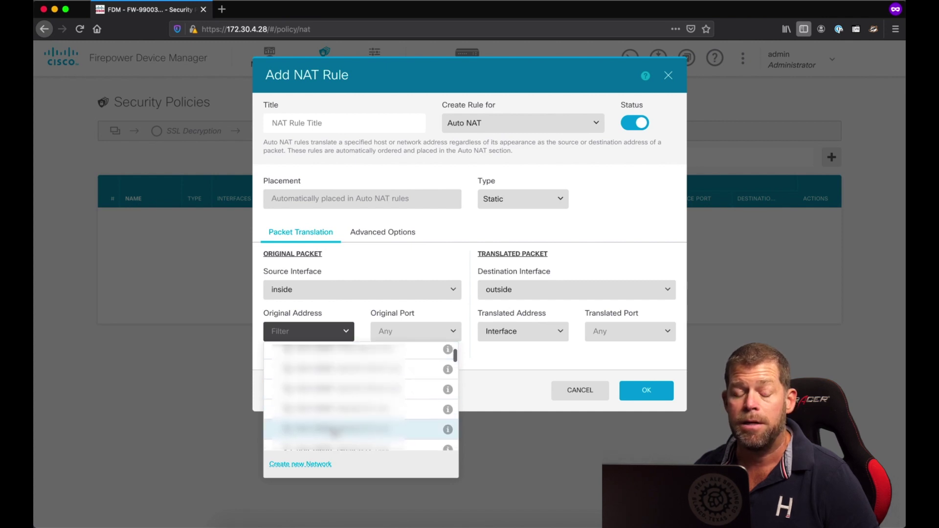
- Create host object WEB1-PRIVATE at 192.168.80.233, described 'WEB 1 create in ticket 123456'
click(316, 465)
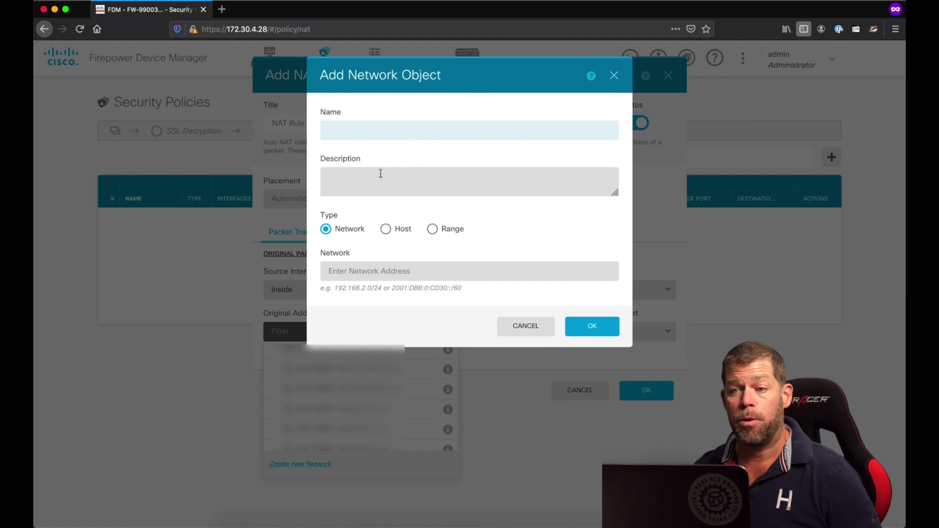
text(WEB1)
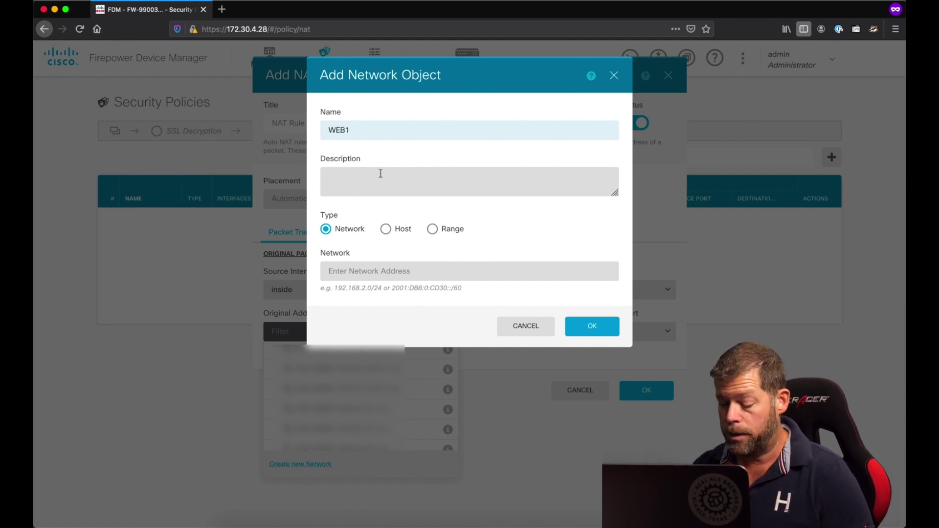
text(-PRIVATE)
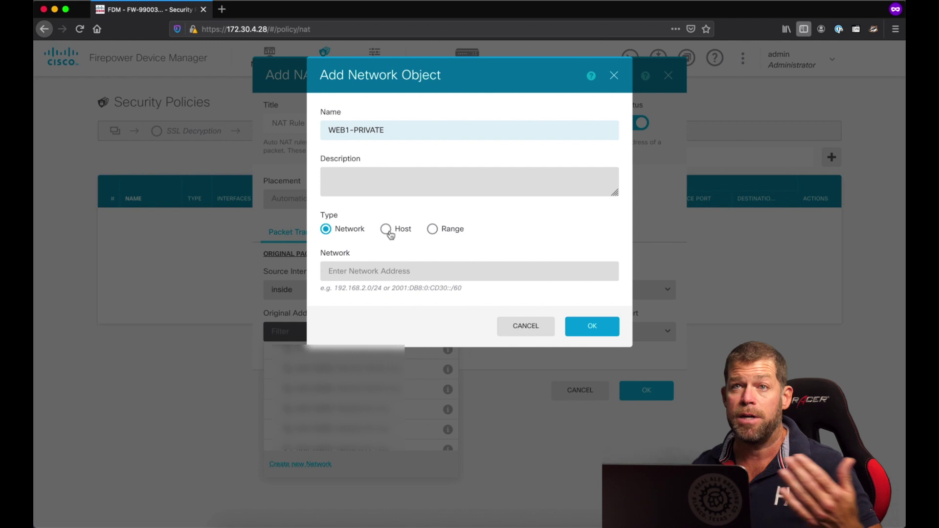
click(388, 231)
click(397, 270)
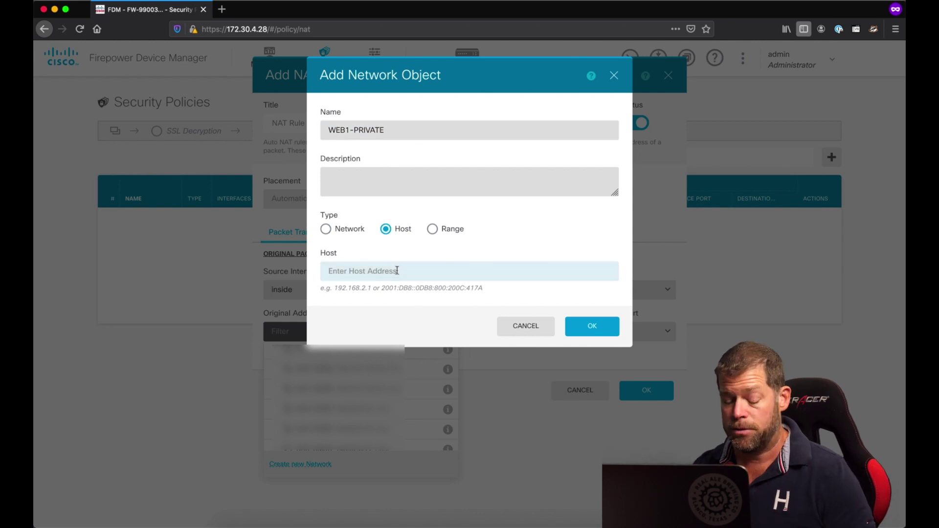
text(192.16)
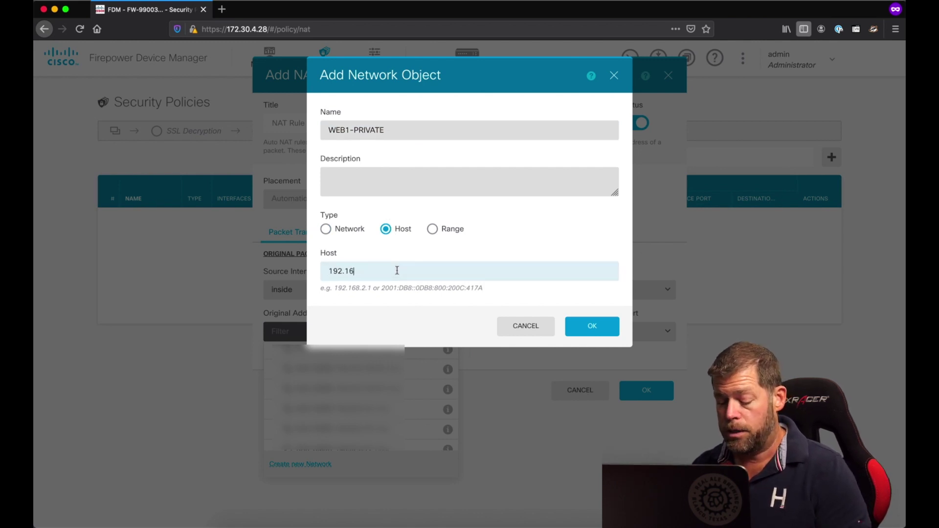
text(8.8)
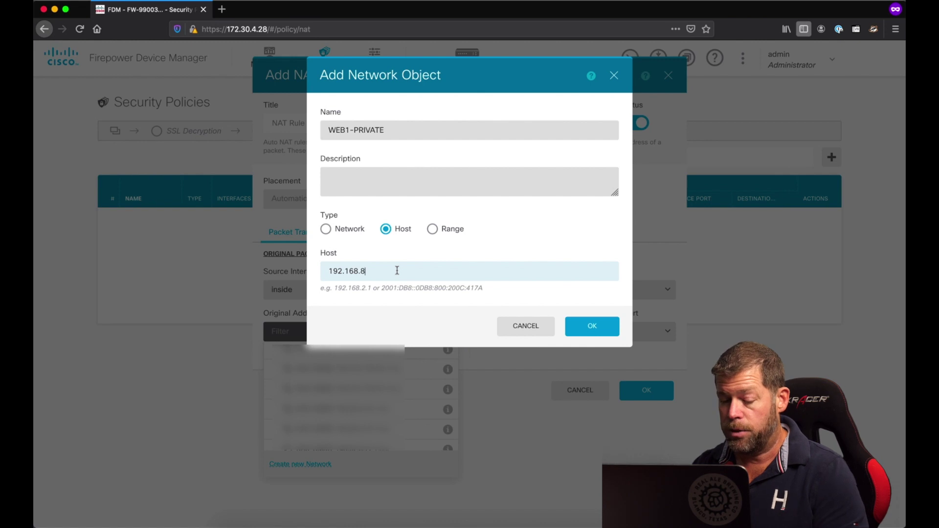
text(0.233)
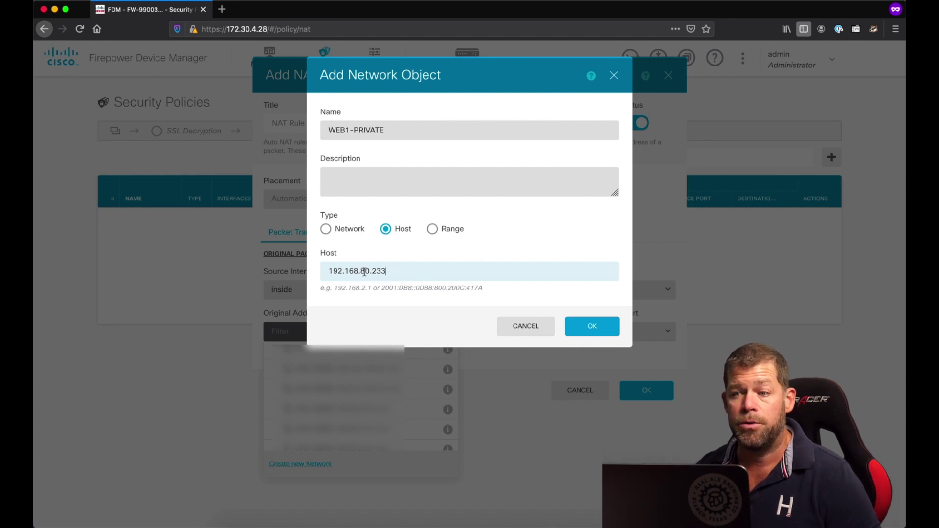
click(367, 187)
text(WE)
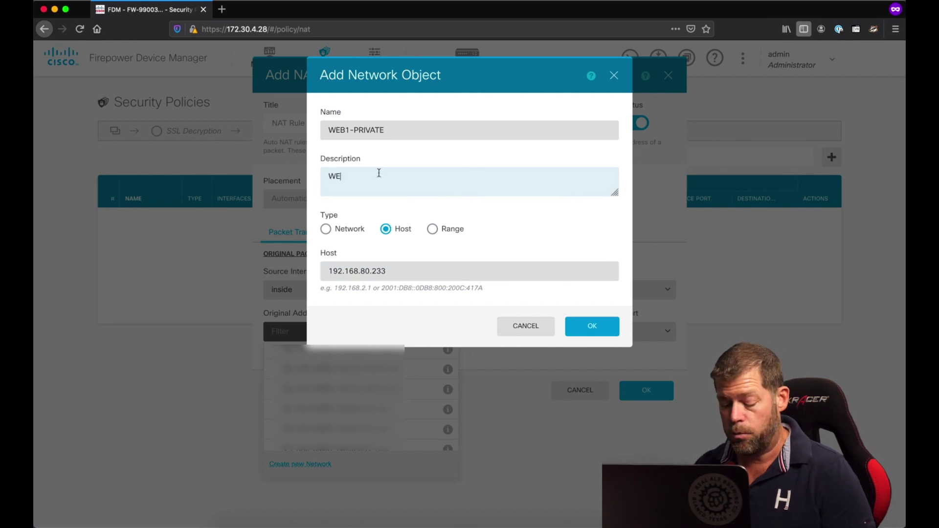
text(B 1 create)
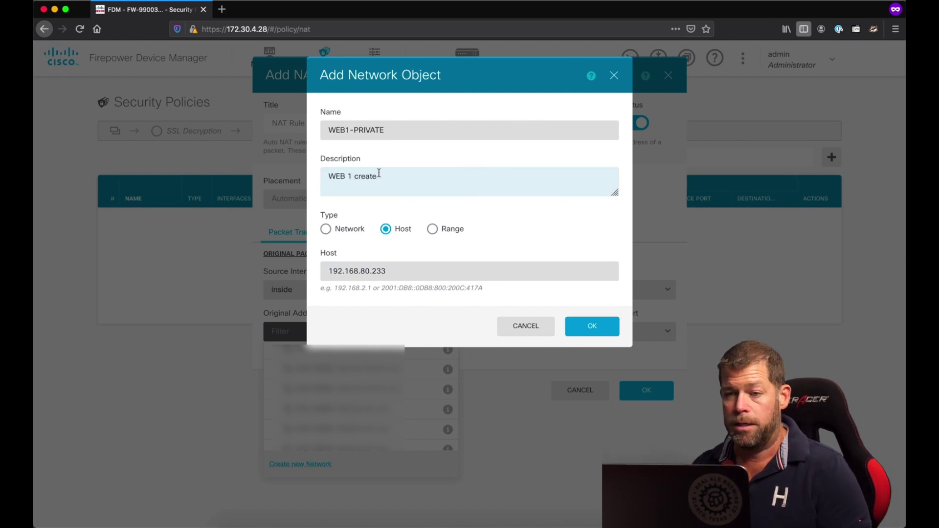
text( in tick)
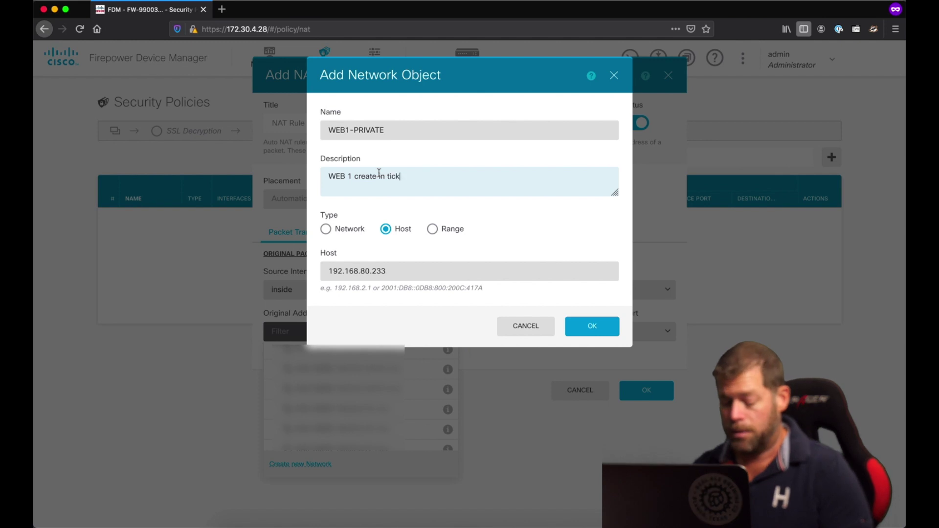
text(et 123456)
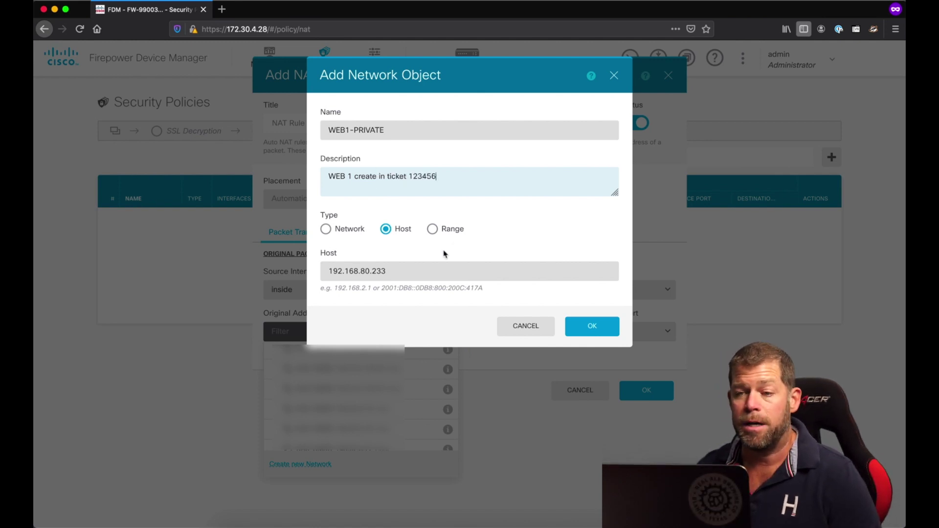
click(585, 326)
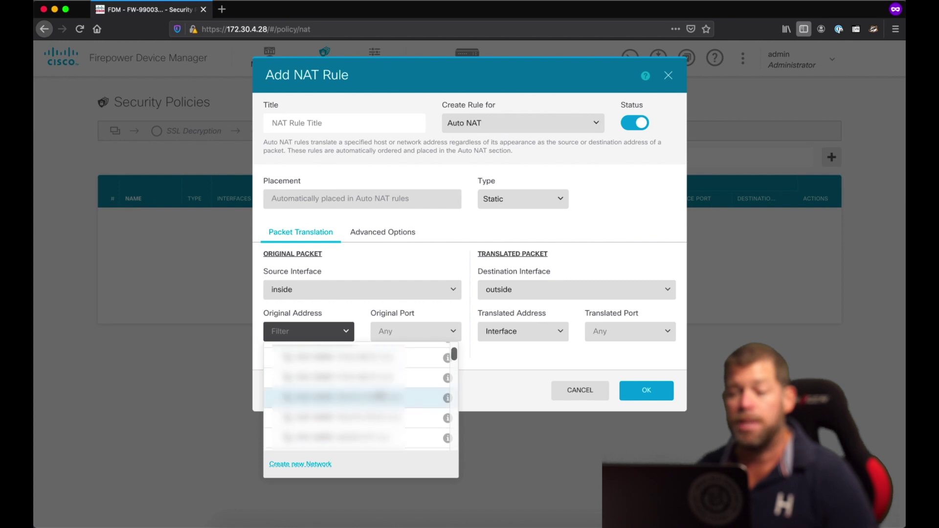
- Use WEB1-PRIVATE as the original address and begin a new network object for the translated address
text(web)
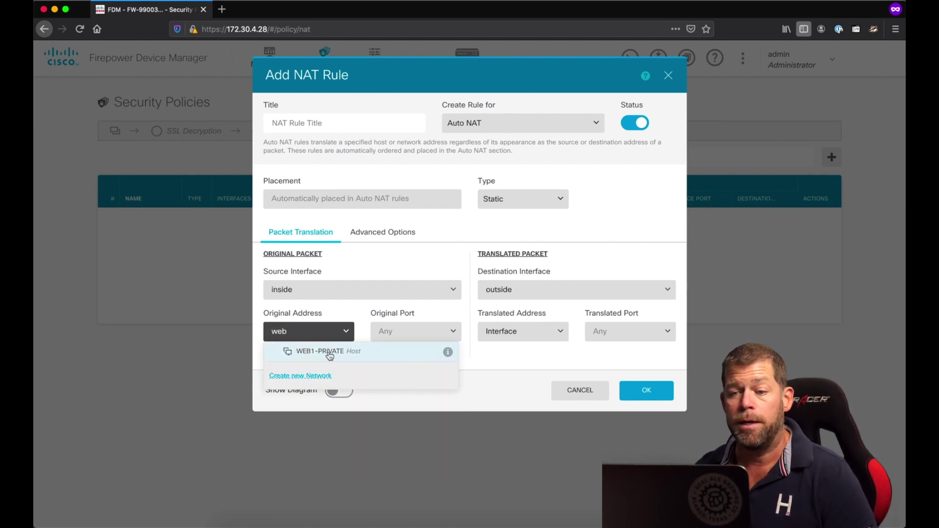
click(330, 353)
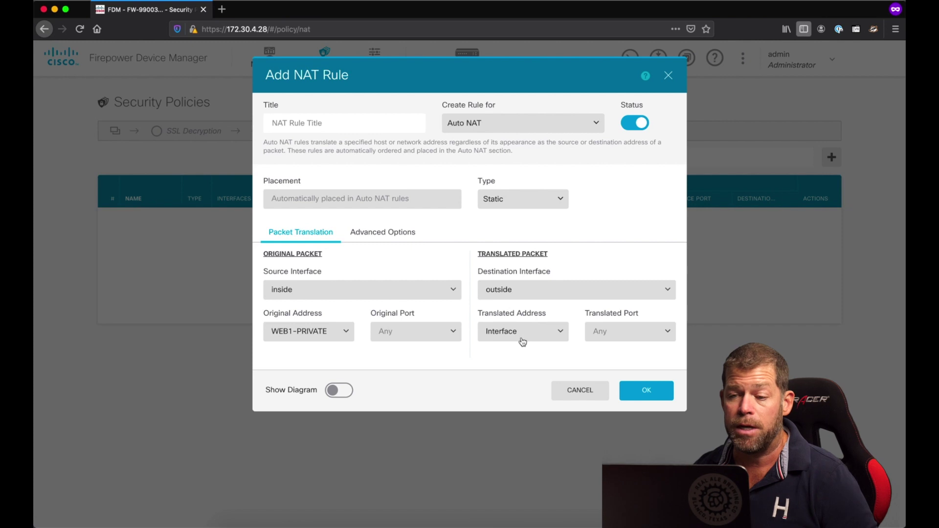
click(523, 342)
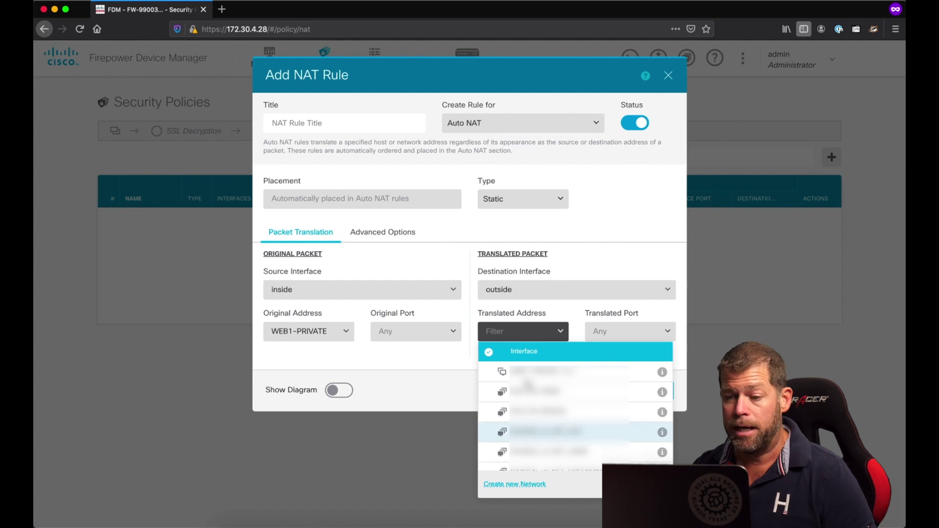
click(526, 485)
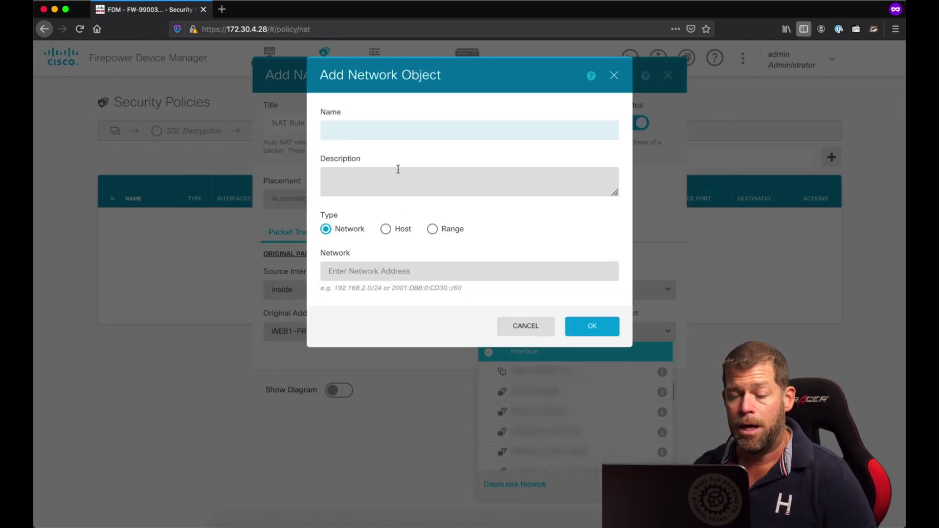
- Define host object WEB1-PUBLIC using 203.0.113.15 copied from the change requirements notes
text(WEB1-PUBLIC)
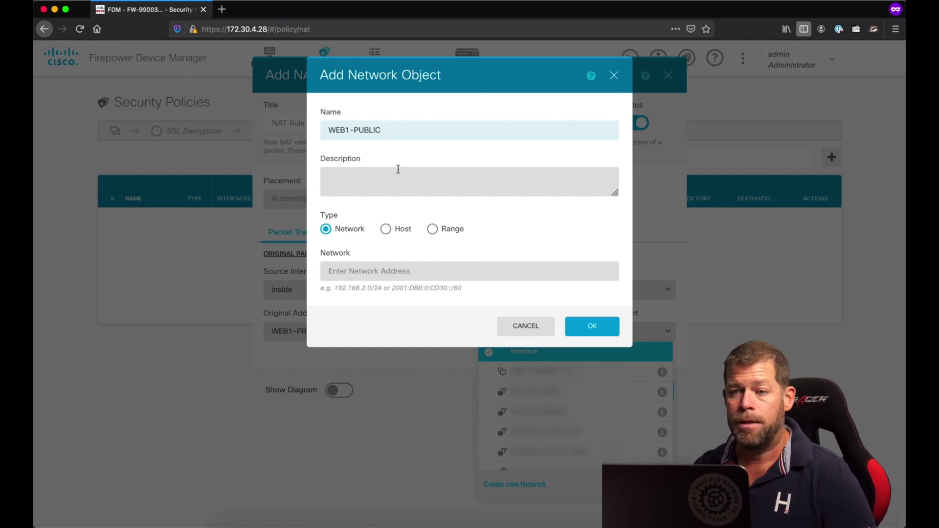
click(386, 230)
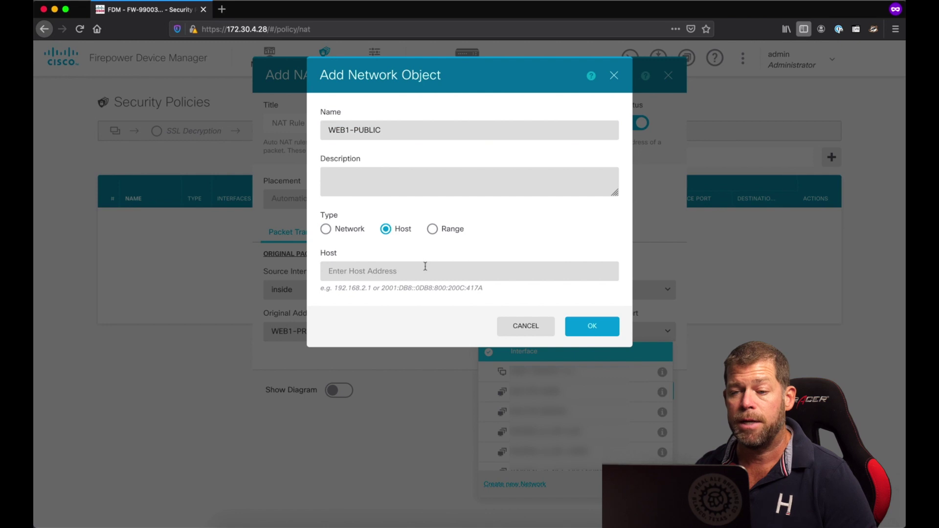
click(415, 510)
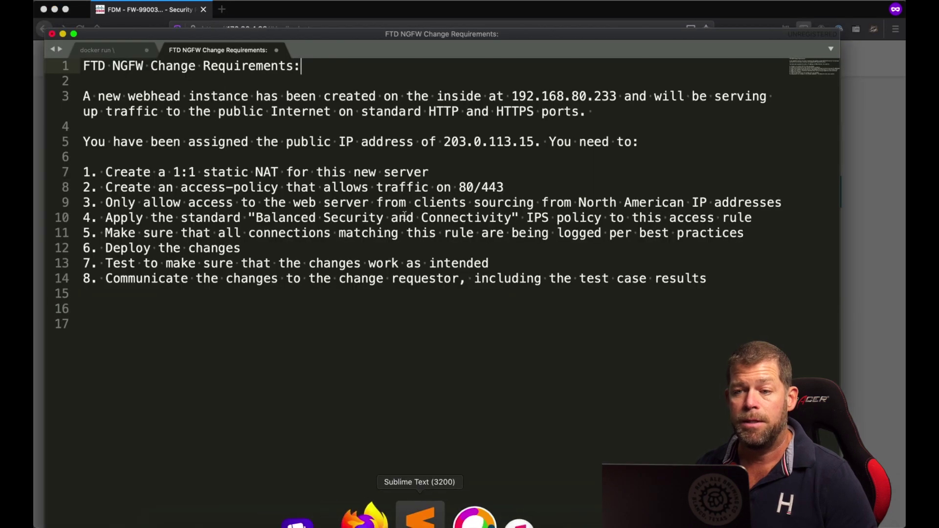
drag(444, 142, 535, 142)
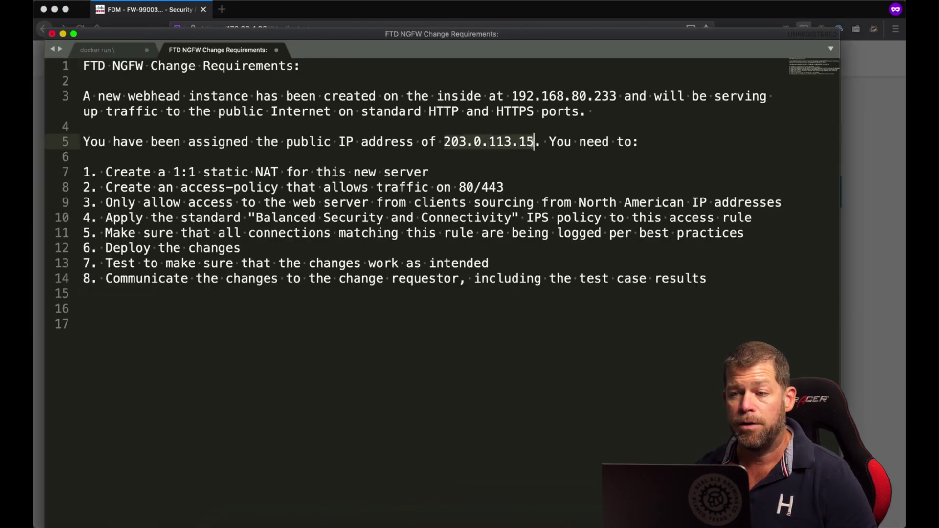
key(super+c)
key(super+Tab)
click(522, 277)
key(super+v)
- Save WEB1-PUBLIC and pick it as the NAT rule's translated address
click(592, 326)
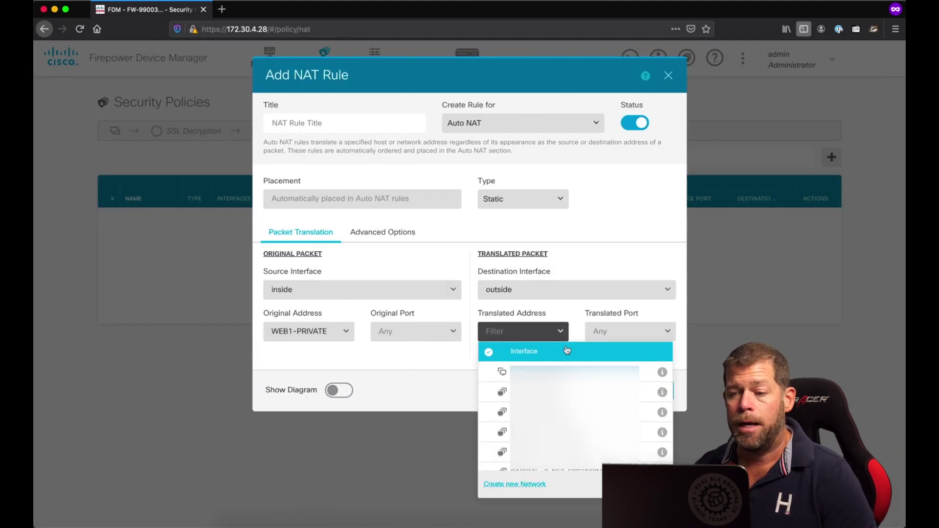
text(web)
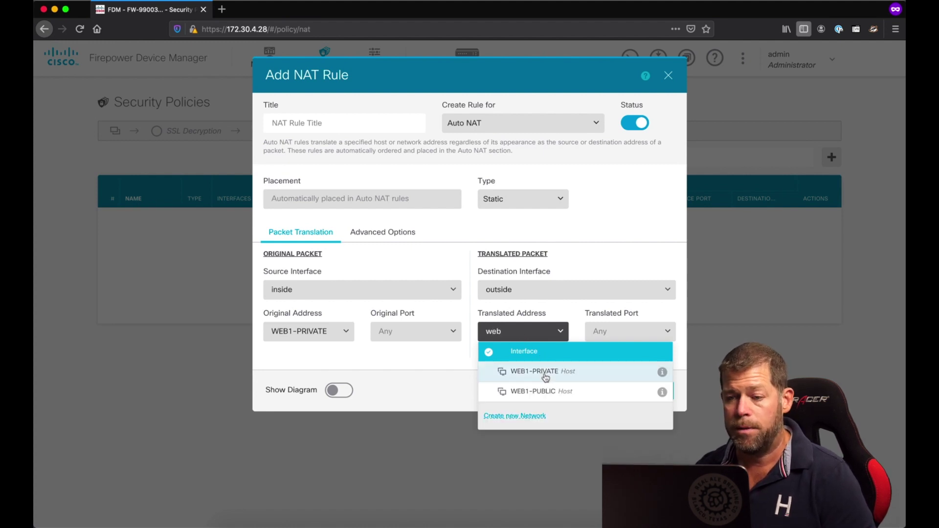
click(545, 396)
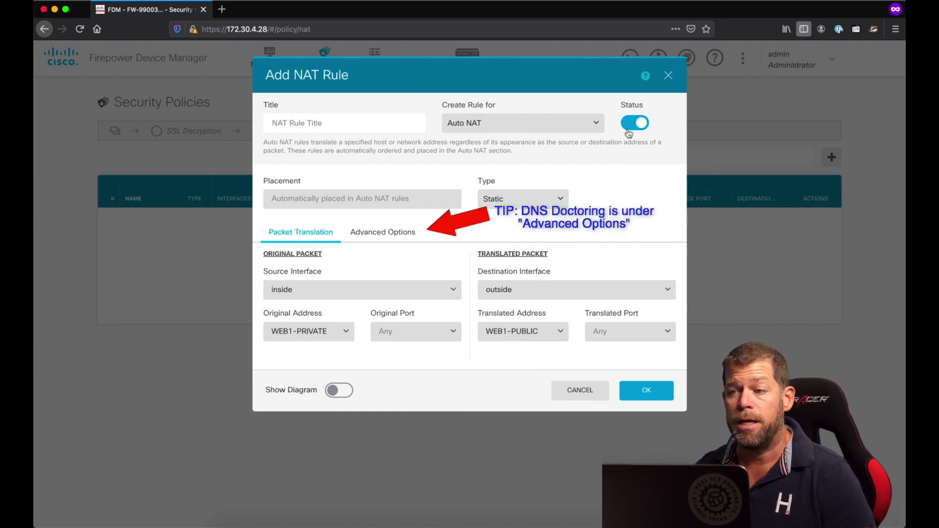
- Enter NAT-WEB1-233 as the NAT rule's title
click(363, 128)
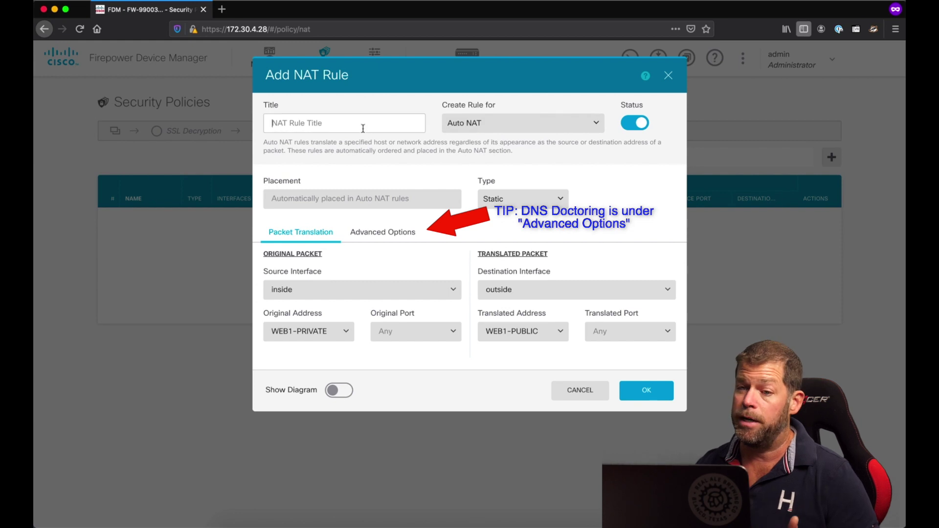
text(NAT)
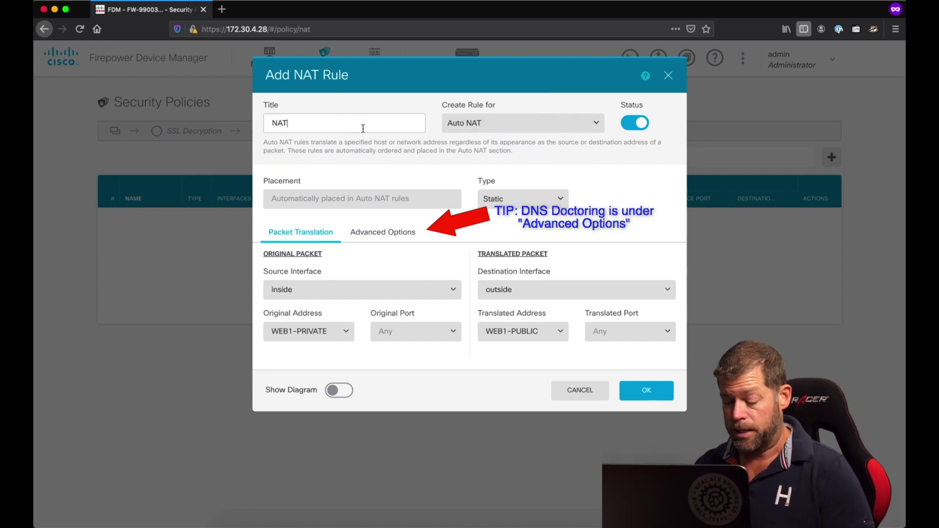
text(-WEB1-233)
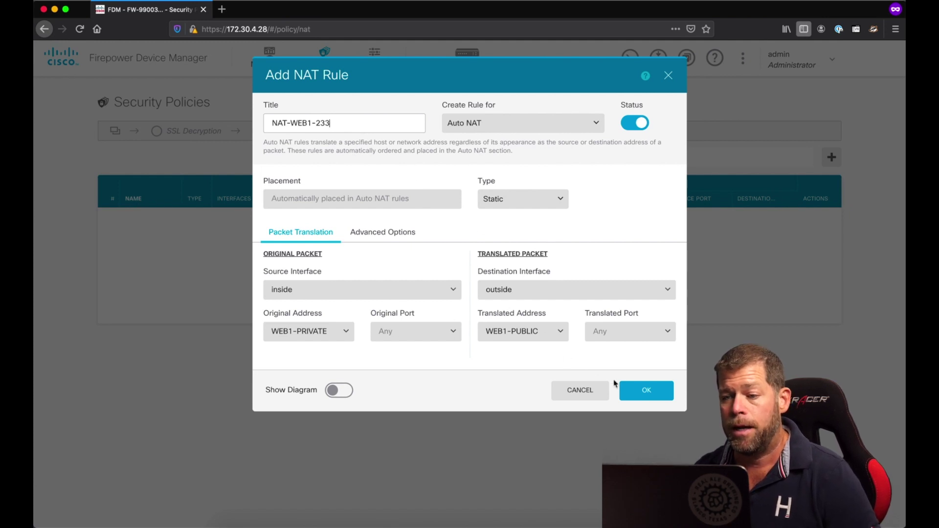
- Save the NAT-WEB1-233 rule and recheck the change requirements notes before moving to access control
click(642, 391)
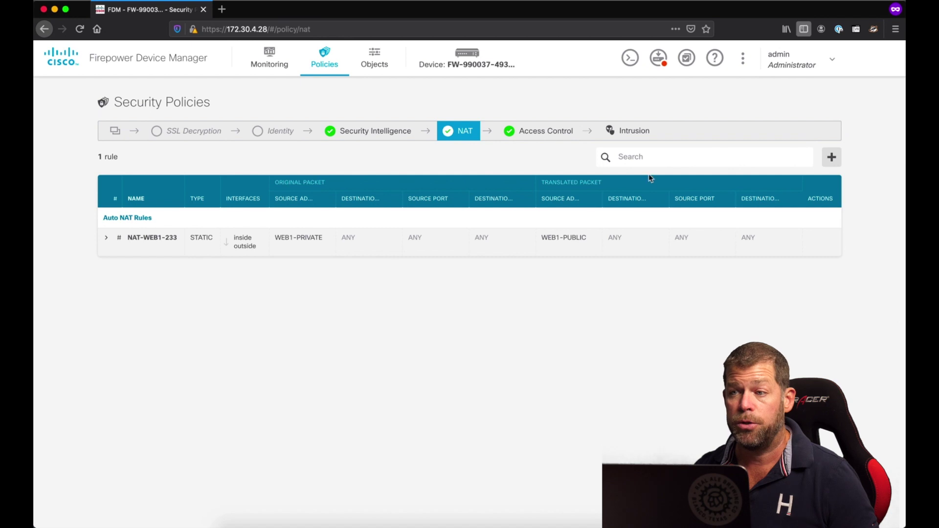
mouse_move(660, 62)
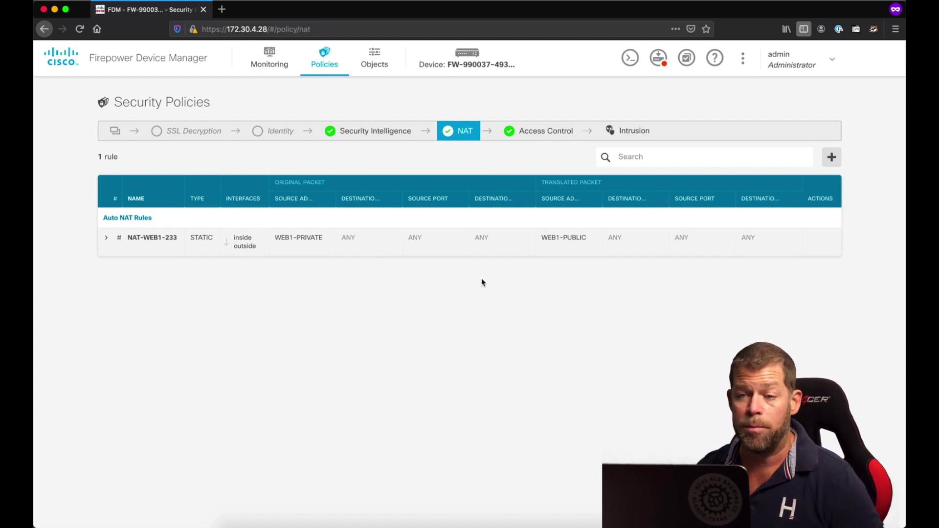
mouse_move(469, 519)
click(401, 508)
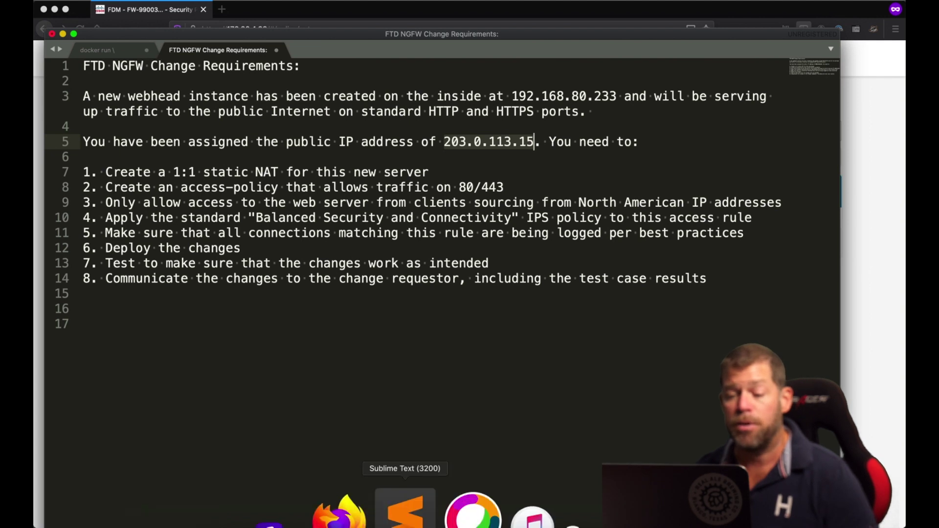
click(381, 506)
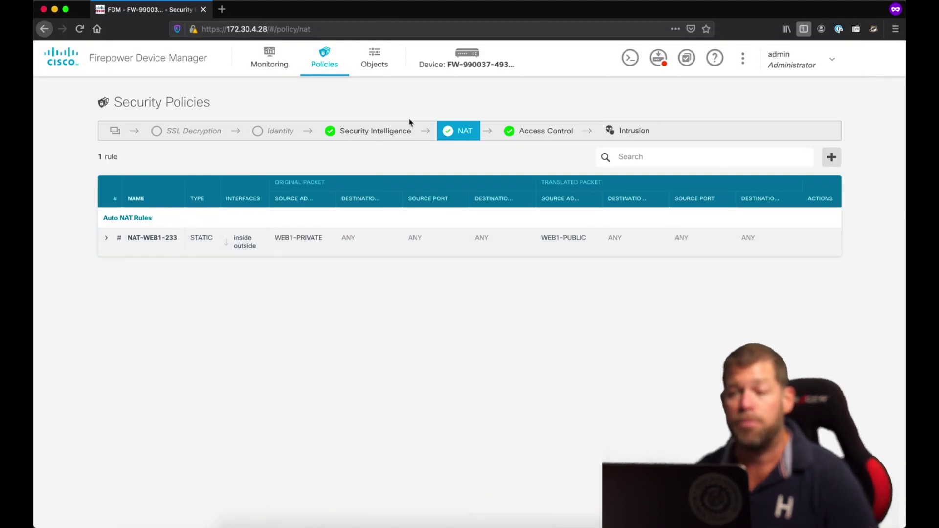
click(330, 66)
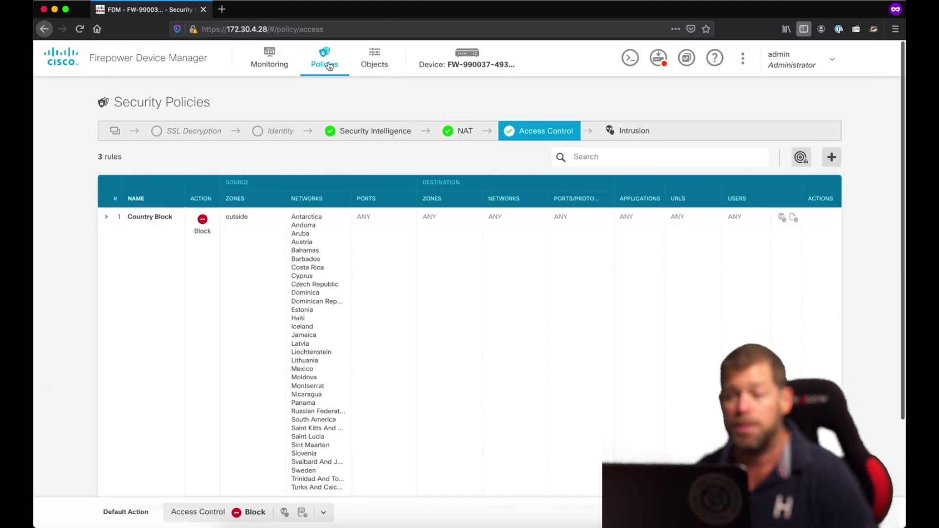
- Look over the three existing access rules and begin a new Allow rule at order 4
scroll(478, 382, down, 5)
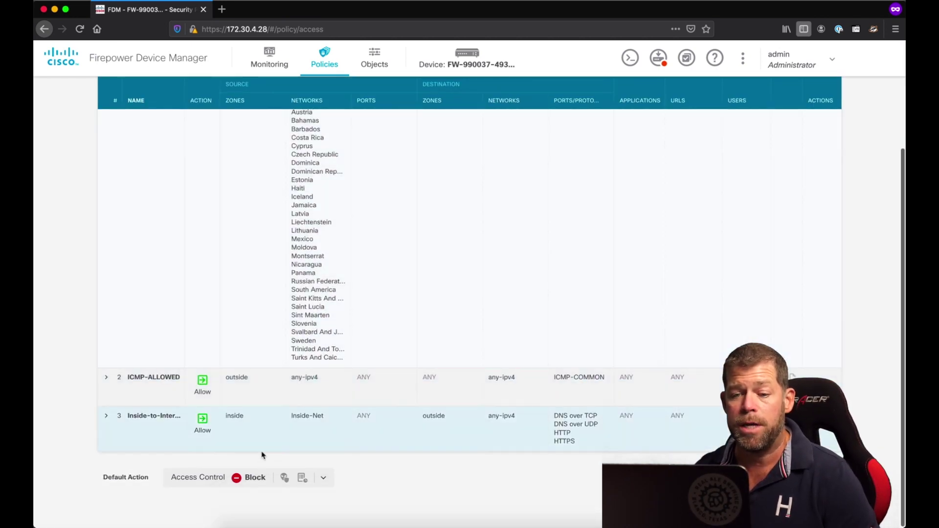
scroll(467, 227, up, 2)
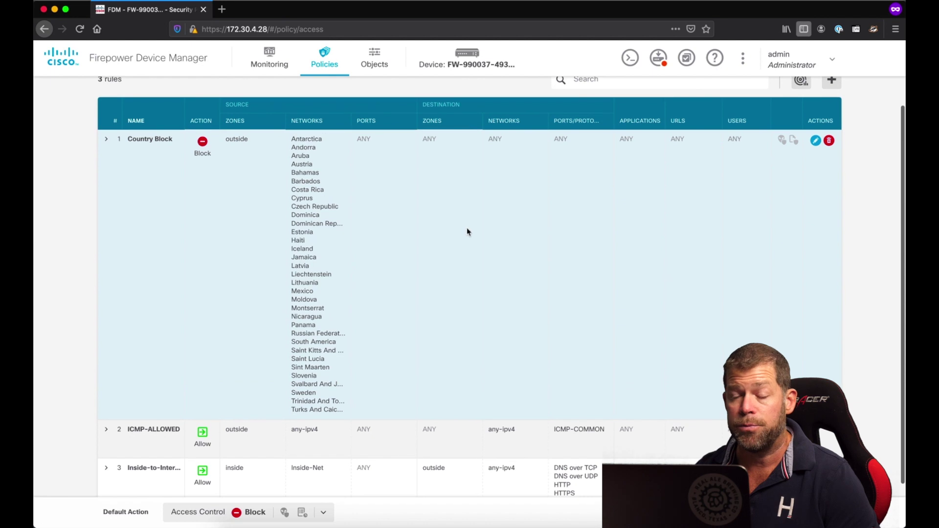
scroll(467, 230, down, 2)
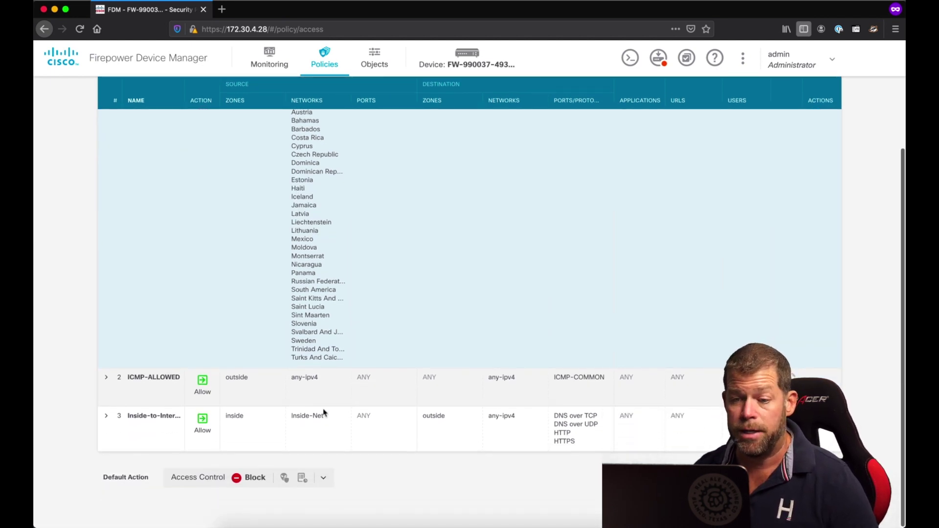
scroll(498, 372, up, 1)
scroll(497, 373, up, 5)
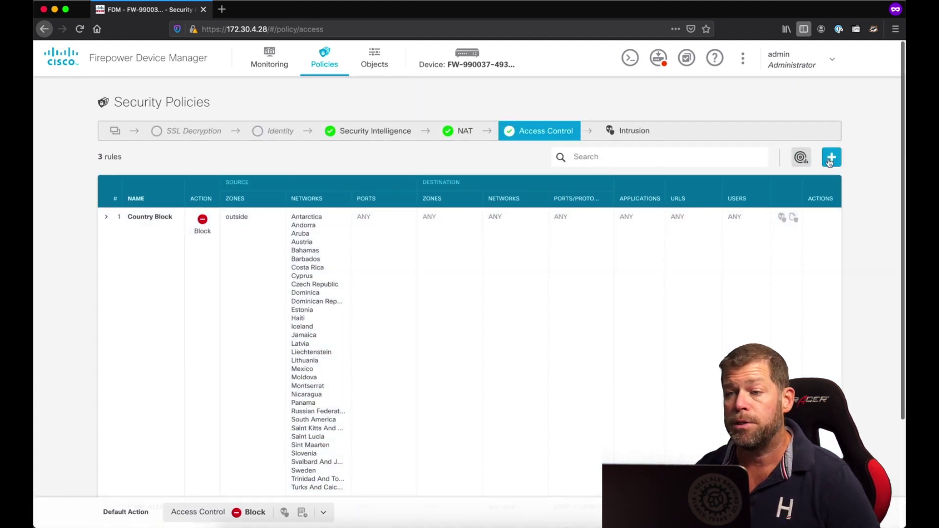
click(831, 161)
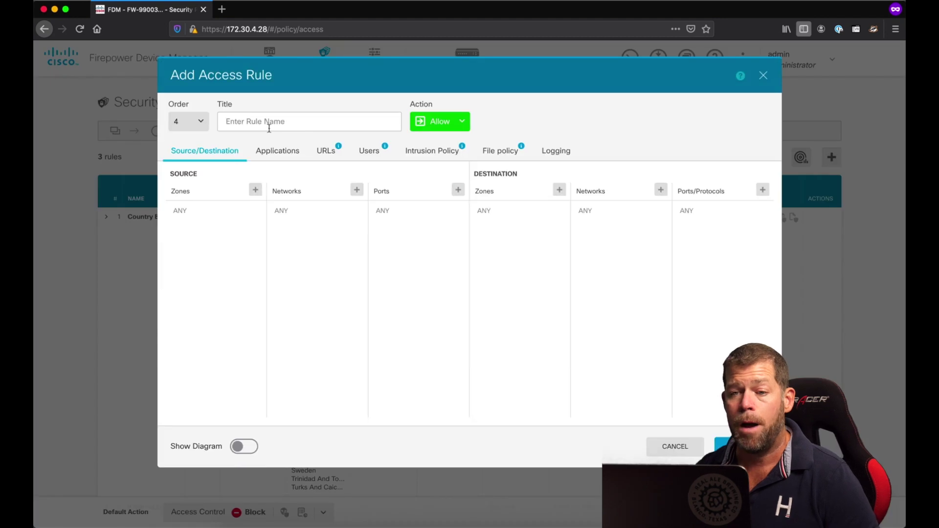
- Title the rule WEB1-PUBLIC-ACCESS-80-443 with source zone outside and destination zone inside
click(269, 128)
text(WEB1-)
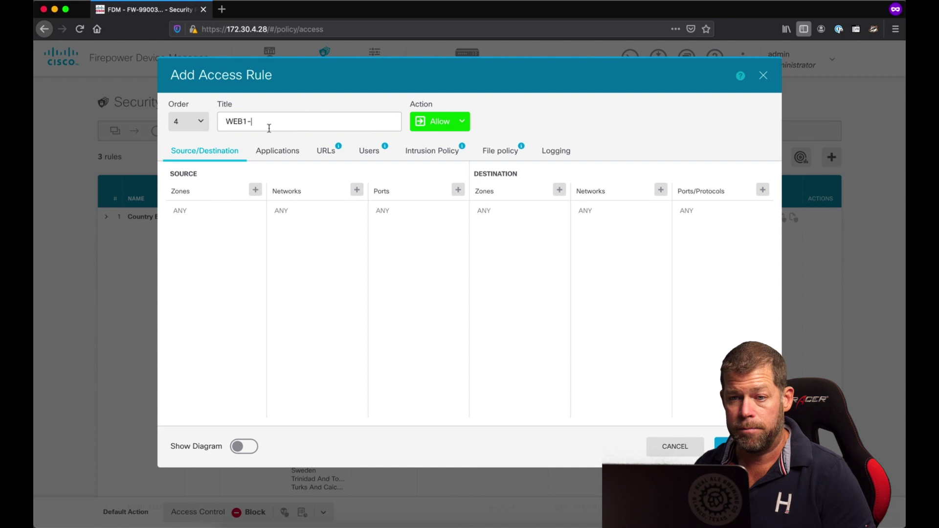
text(PUBLIC-ACCESS-80-443)
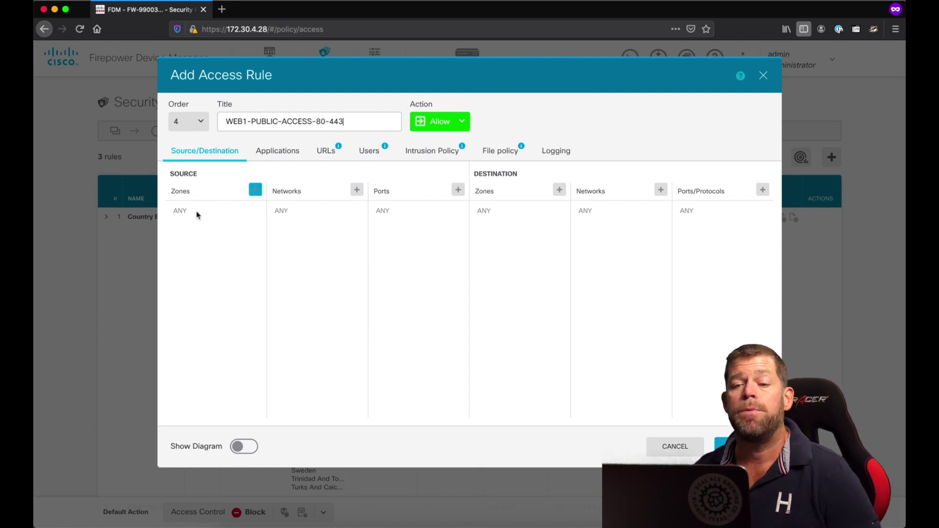
click(256, 190)
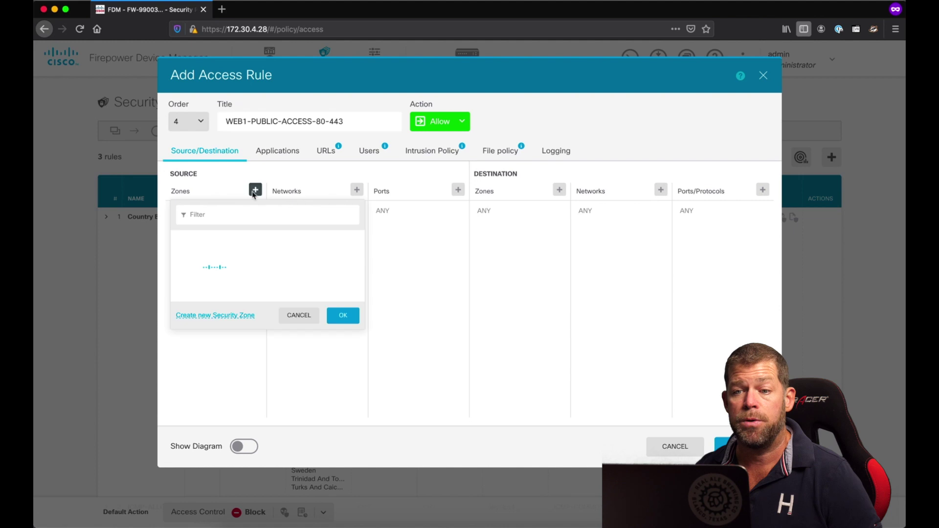
click(248, 260)
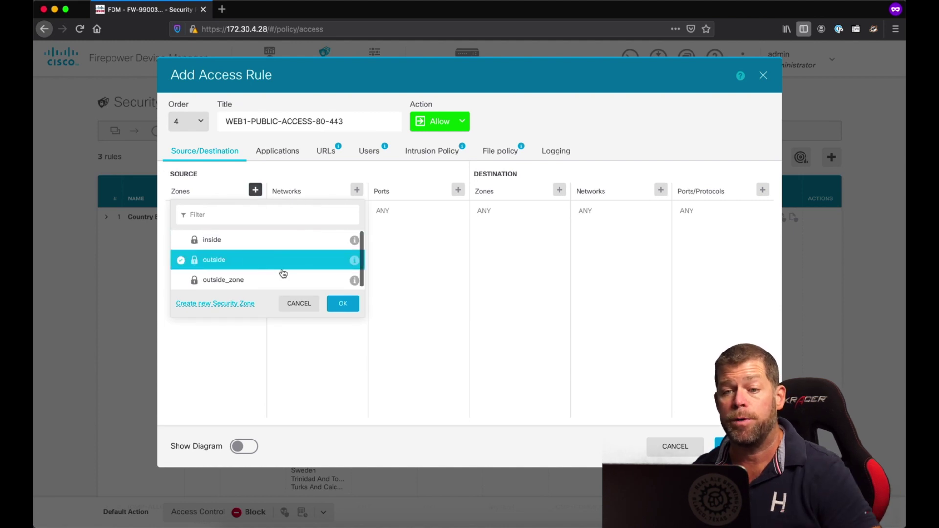
click(335, 304)
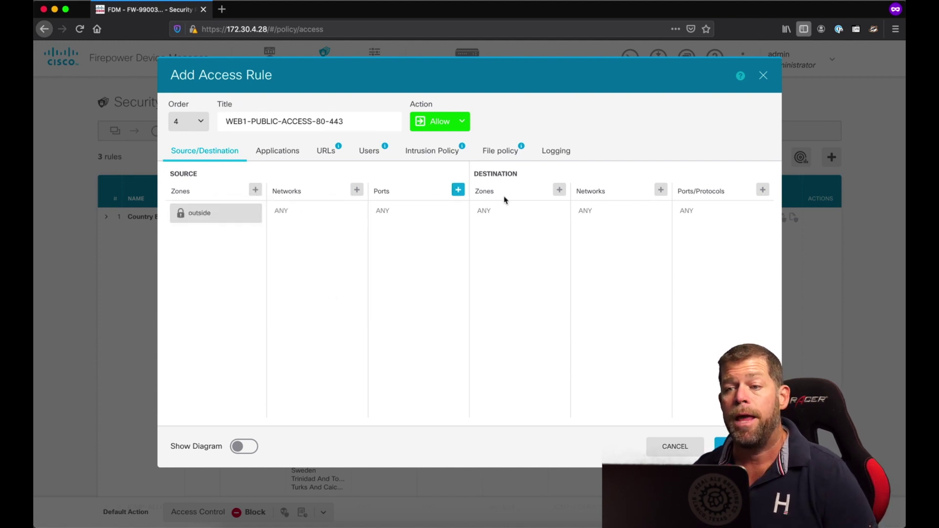
click(559, 190)
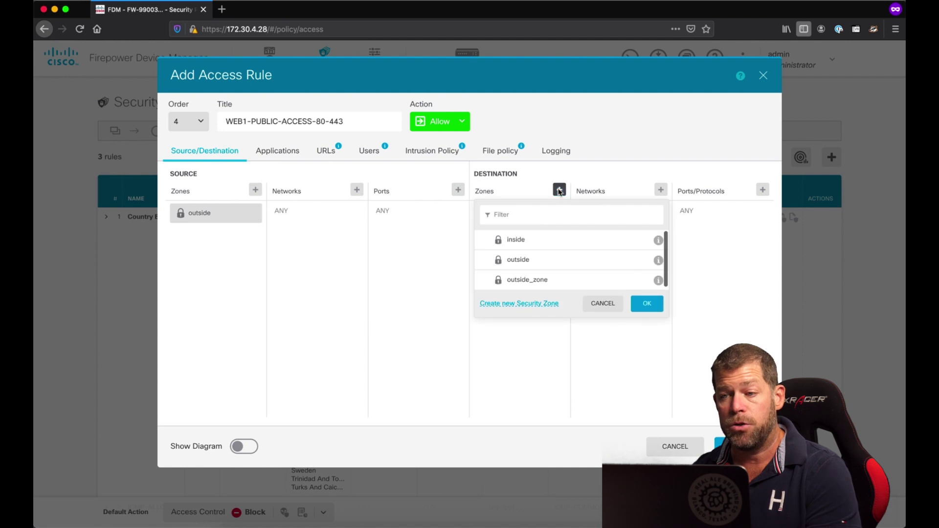
click(532, 246)
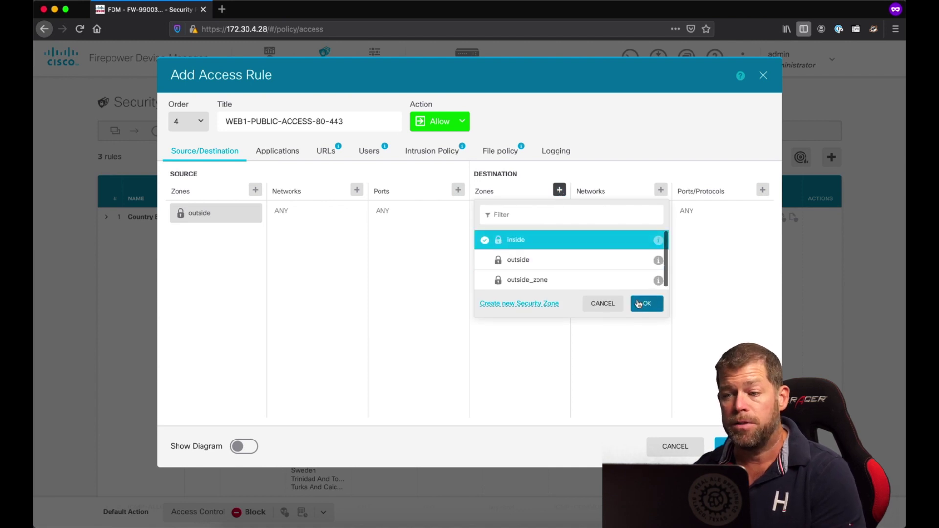
click(638, 304)
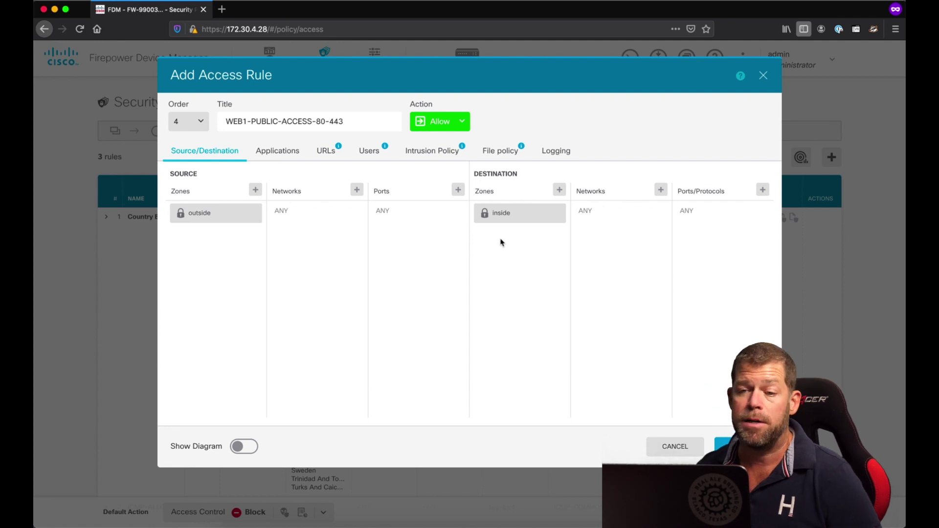
- Filter the Source Networks picker for 'any', then bring up the change requirements notes in Sublime Text
click(357, 191)
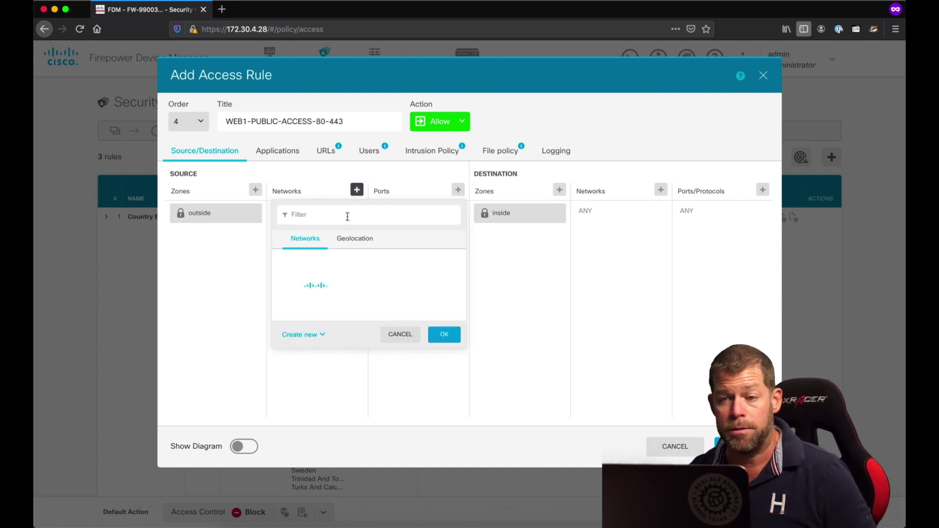
text(any)
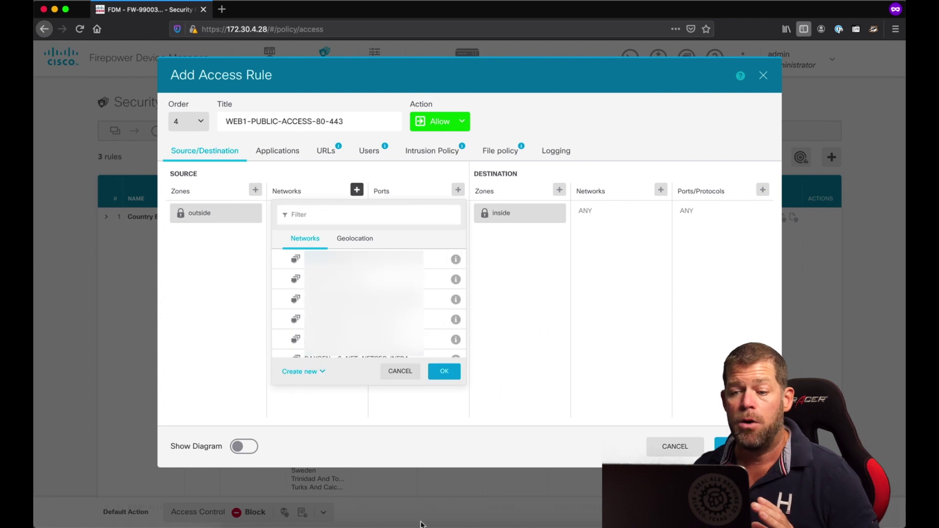
click(398, 515)
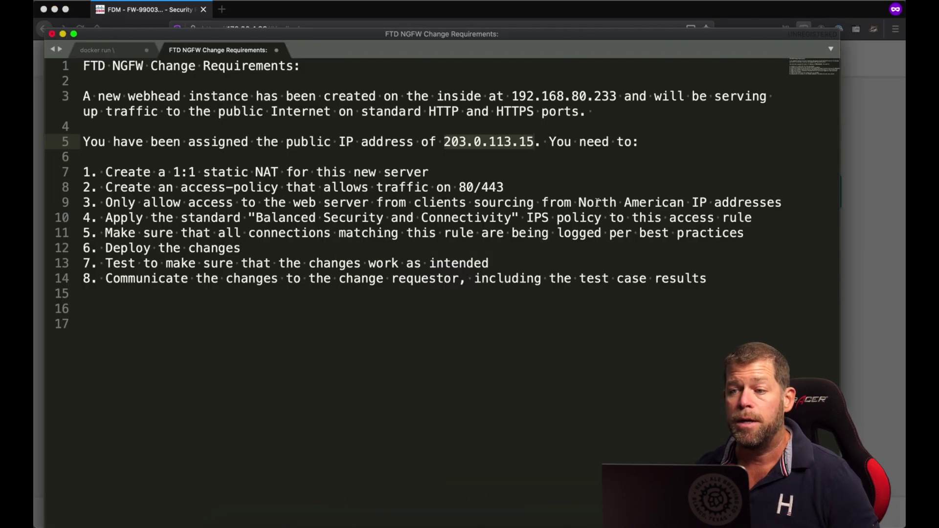
- Highlight the 'North American IP addresses' requirement on line 9, then go back to the Add Access Rule dialog
drag(580, 203, 780, 203)
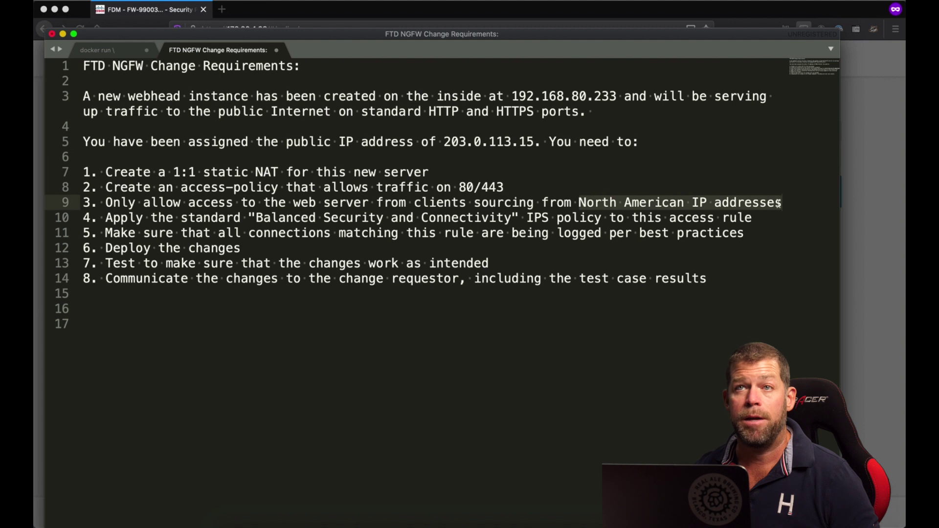
click(387, 511)
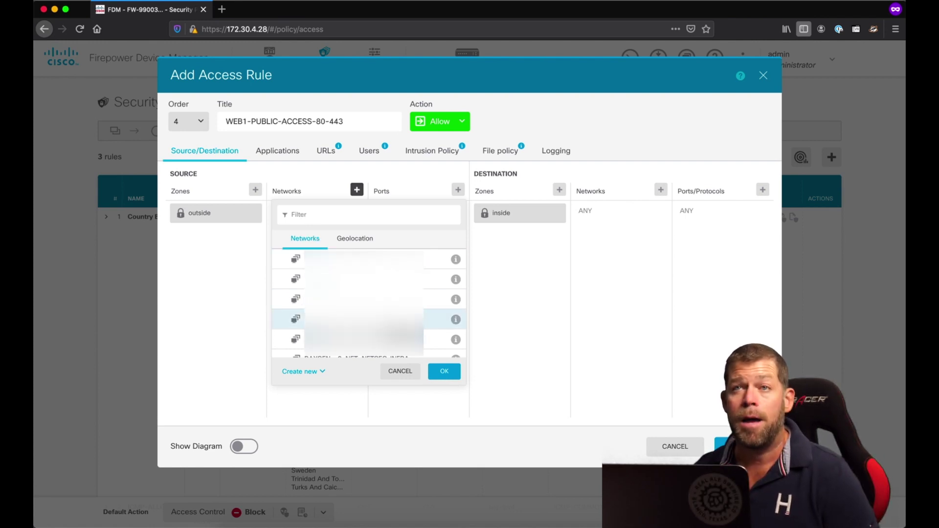
- Show the Geolocation source choices and expand North America to inspect its countries
click(358, 244)
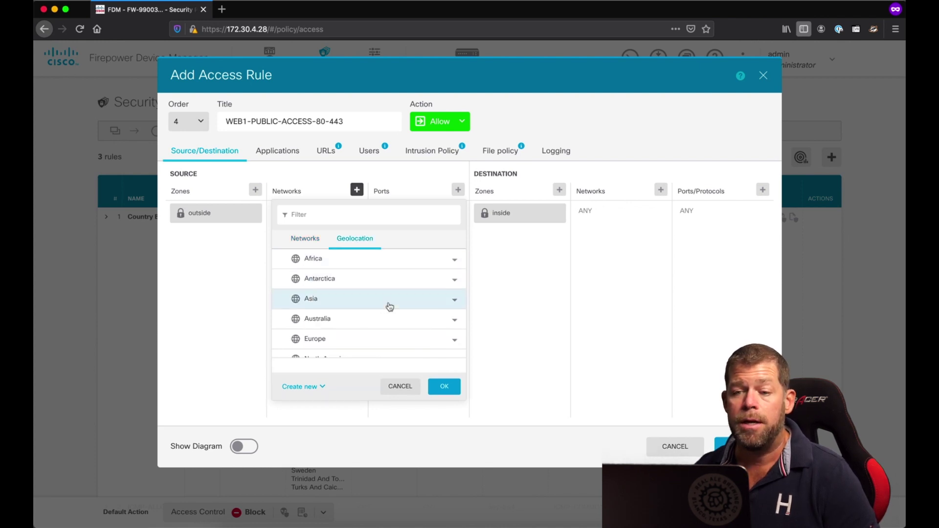
scroll(390, 307, down, 2)
scroll(390, 307, up, 2)
scroll(388, 306, down, 2)
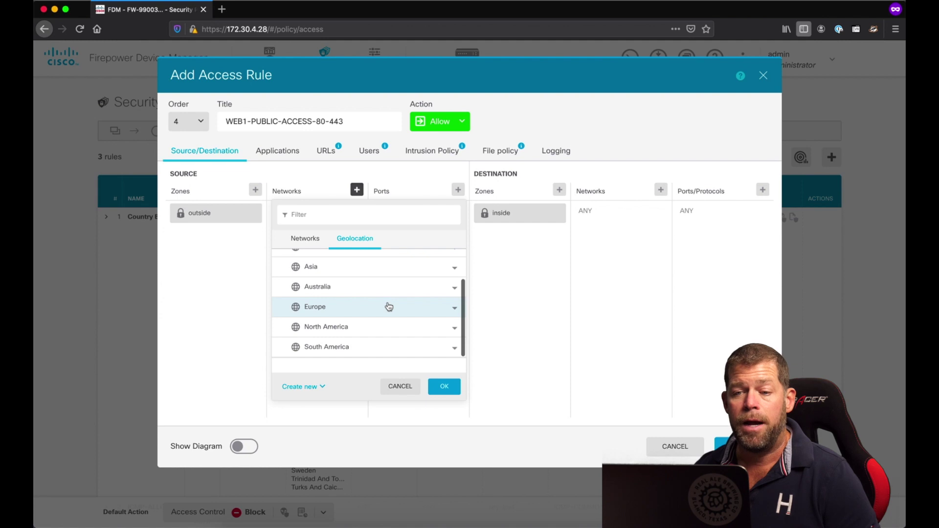
click(458, 333)
scroll(409, 342, down, 5)
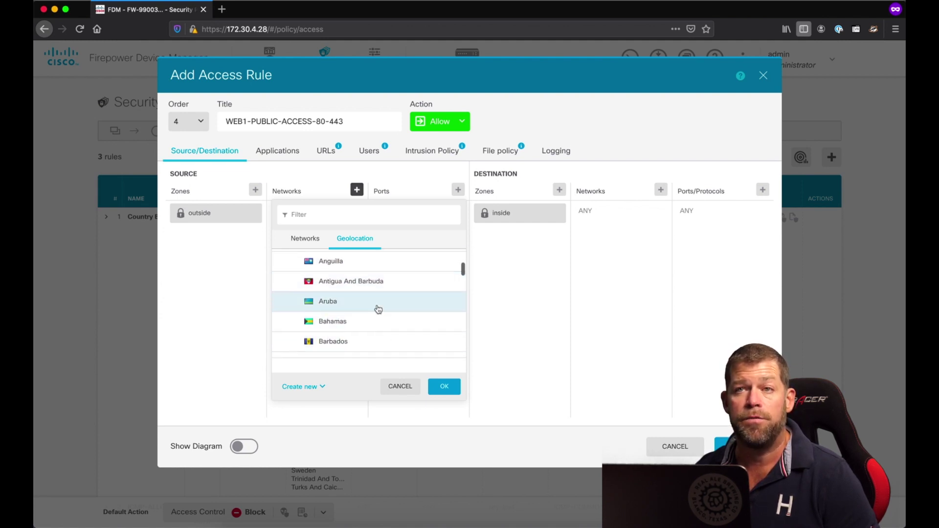
scroll(374, 310, up, 2)
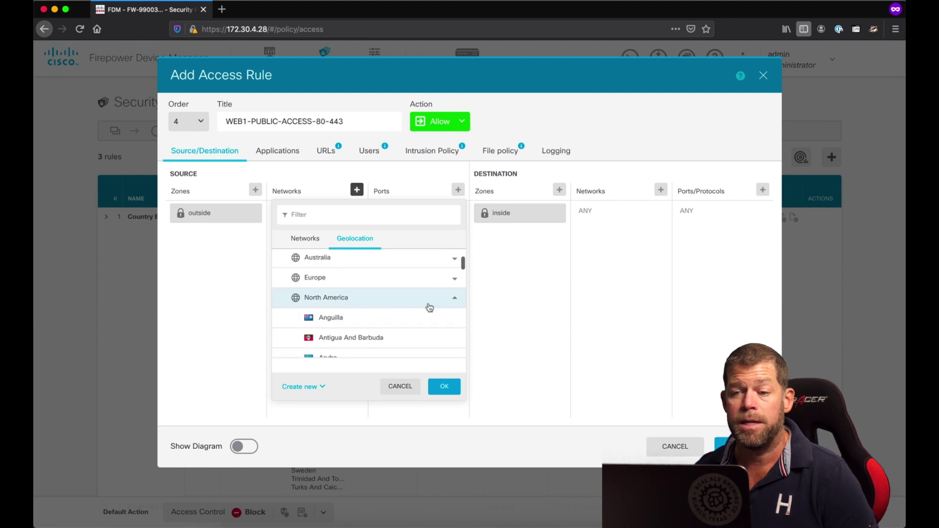
click(456, 300)
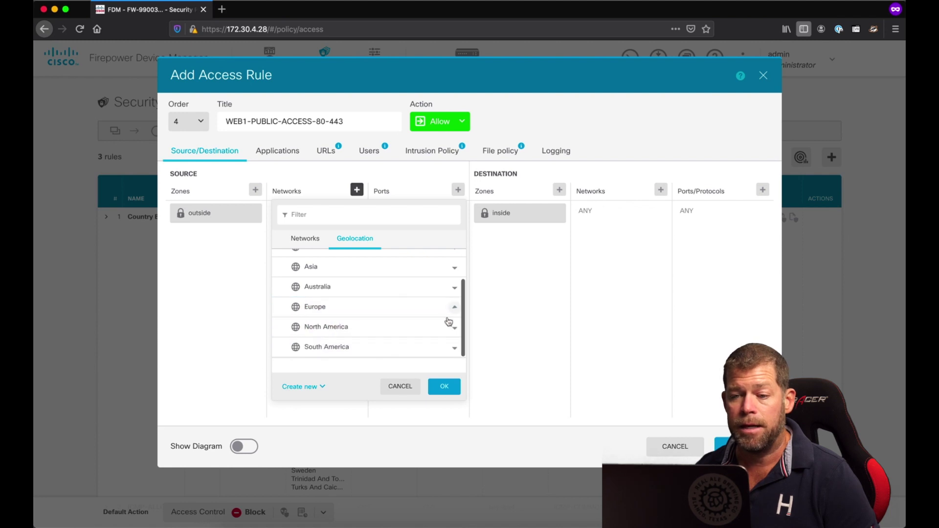
scroll(342, 348, down, 2)
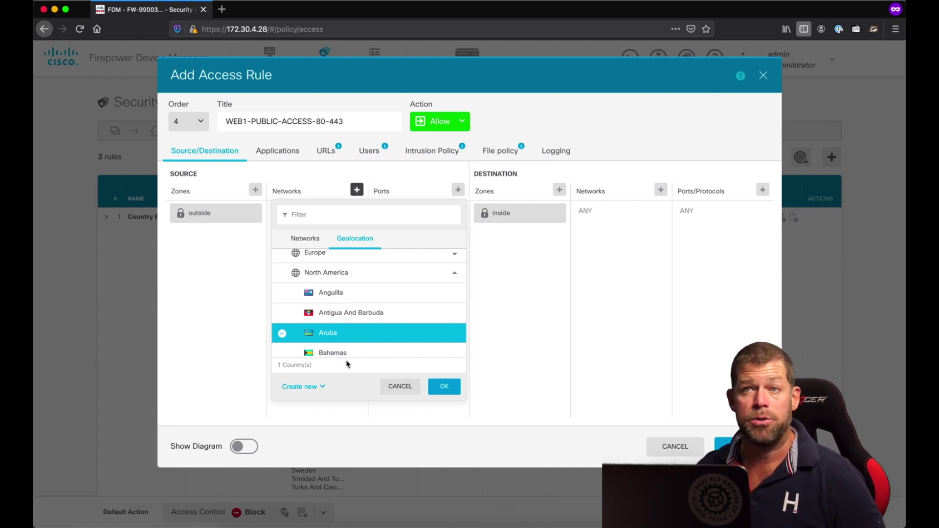
- Select the whole North America continent as the rule's source network and confirm
click(286, 336)
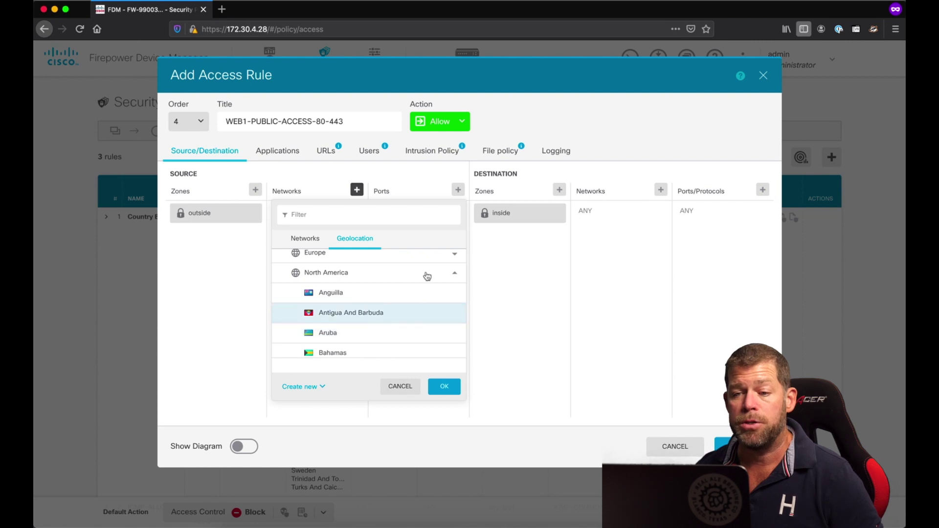
click(454, 274)
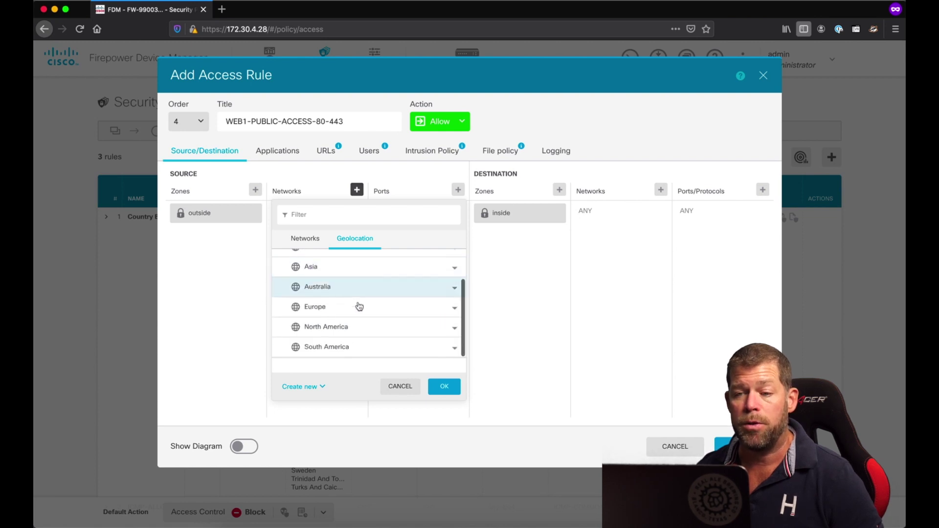
click(284, 332)
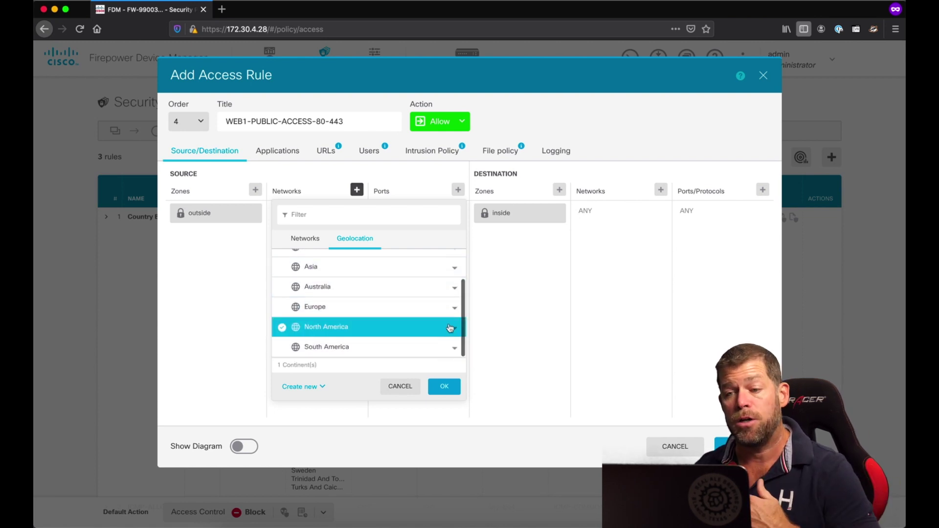
click(451, 327)
click(451, 328)
click(451, 328)
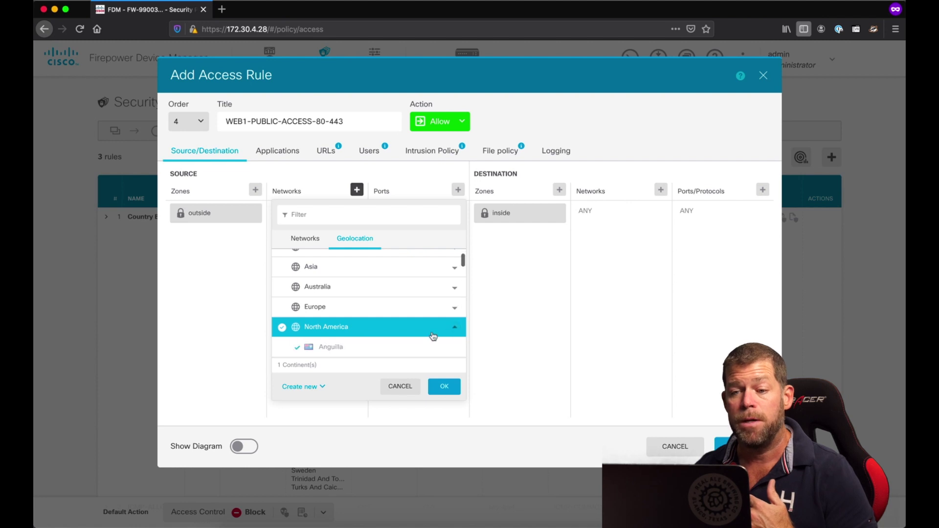
scroll(432, 336, down, 5)
scroll(432, 336, up, 2)
scroll(432, 336, up, 4)
click(444, 387)
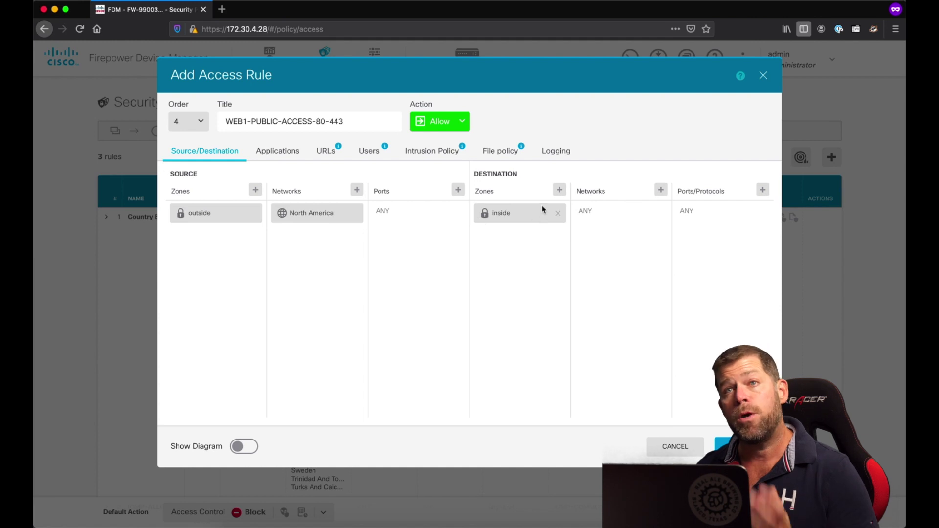
- Filter destination networks for 'we' and set the WEB1-PRIVATE host as the destination
click(661, 191)
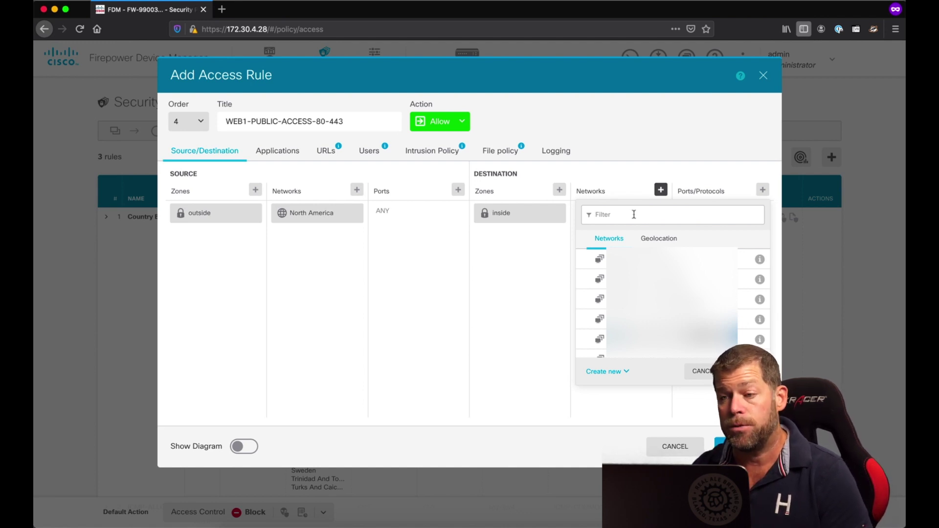
text(web)
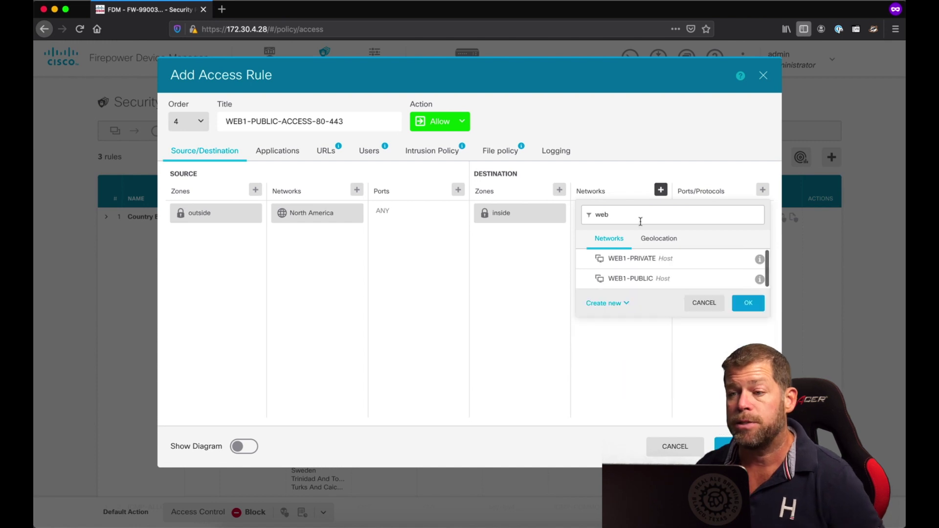
click(641, 260)
click(749, 302)
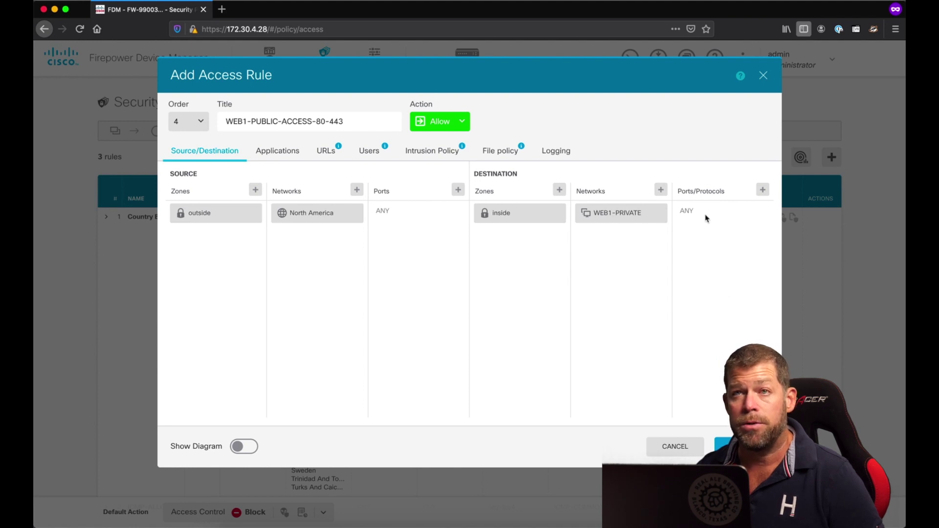
- Add HTTP and HTTPS as destination ports, then switch to the change requirements notes
click(763, 190)
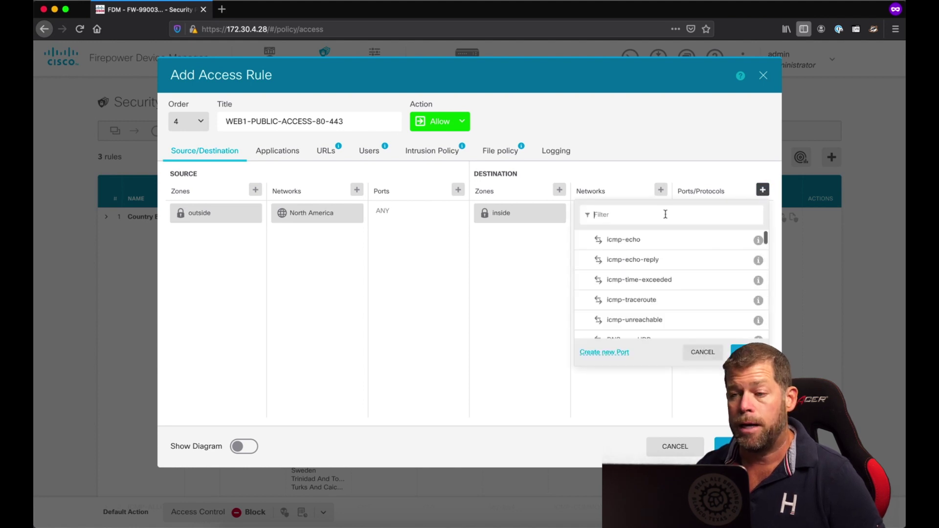
click(667, 215)
text(http)
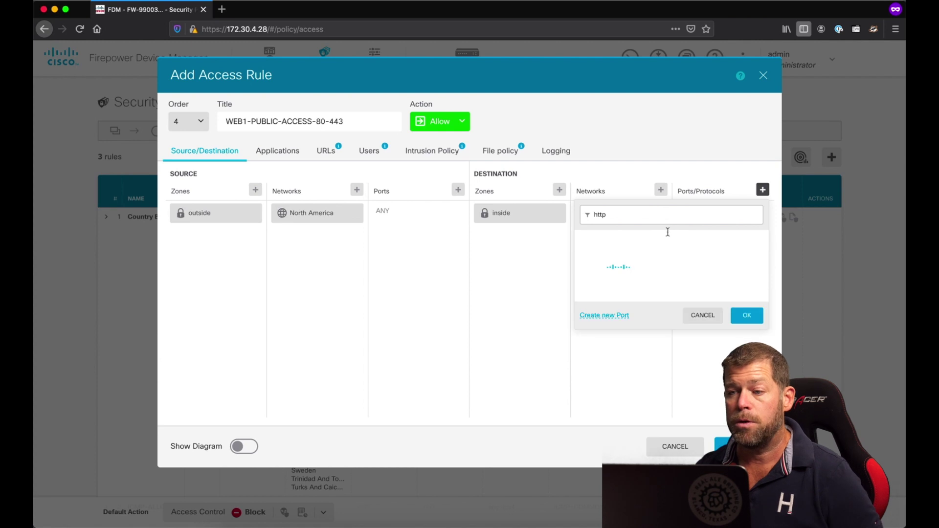
click(637, 240)
click(643, 261)
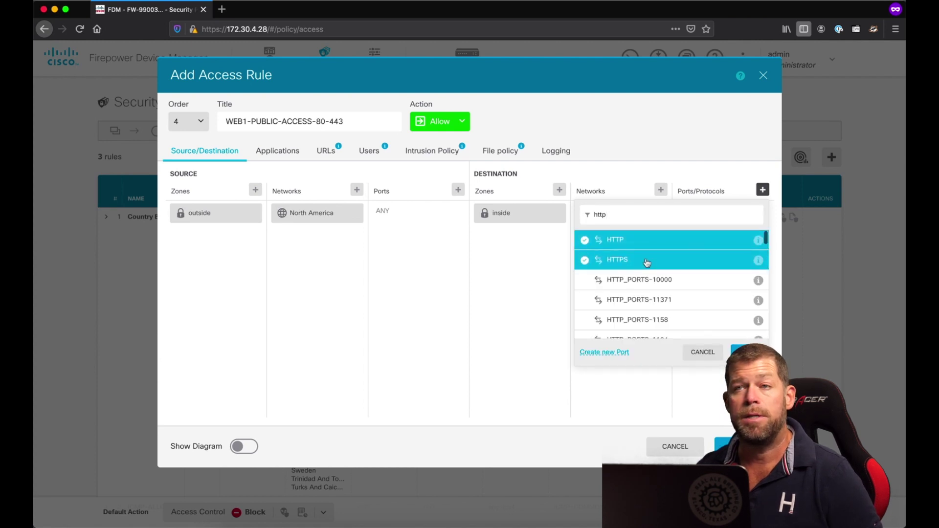
click(741, 353)
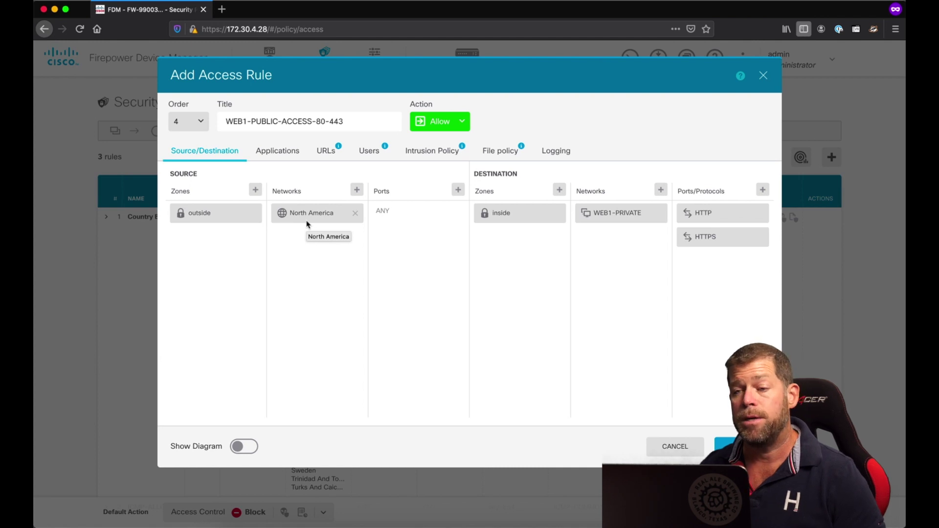
click(421, 509)
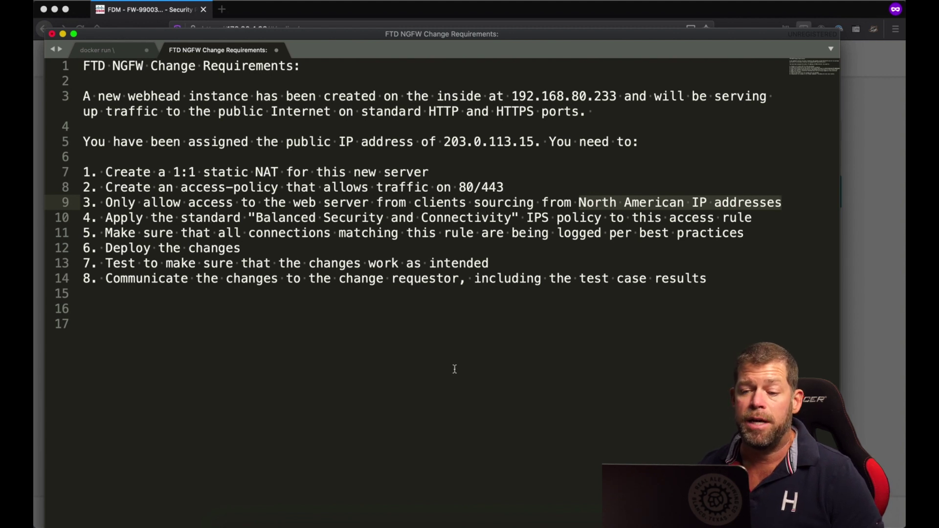
- Return from the Sublime Text notes to the Add Access Rule dialog in Firefox
click(388, 507)
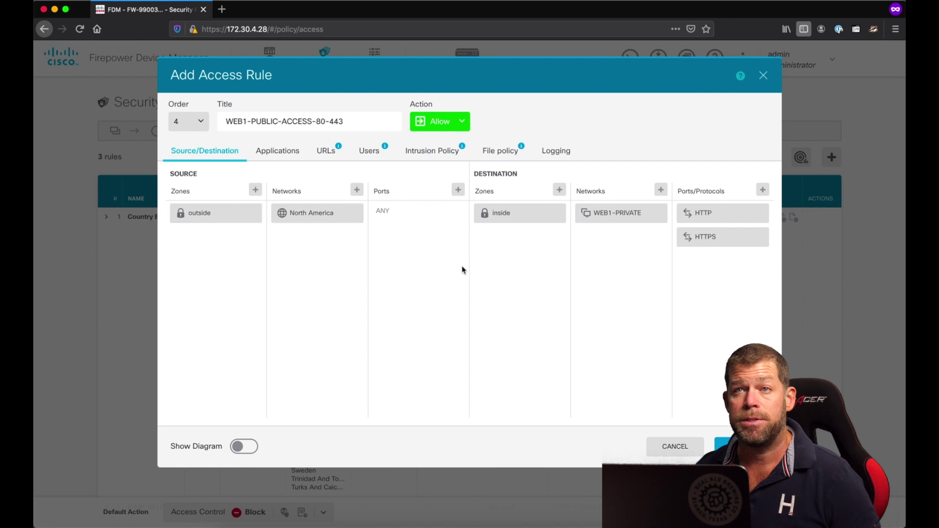
- Enable the Balanced Security and Connectivity intrusion policy on the rule, then recheck the requirements notes
click(430, 154)
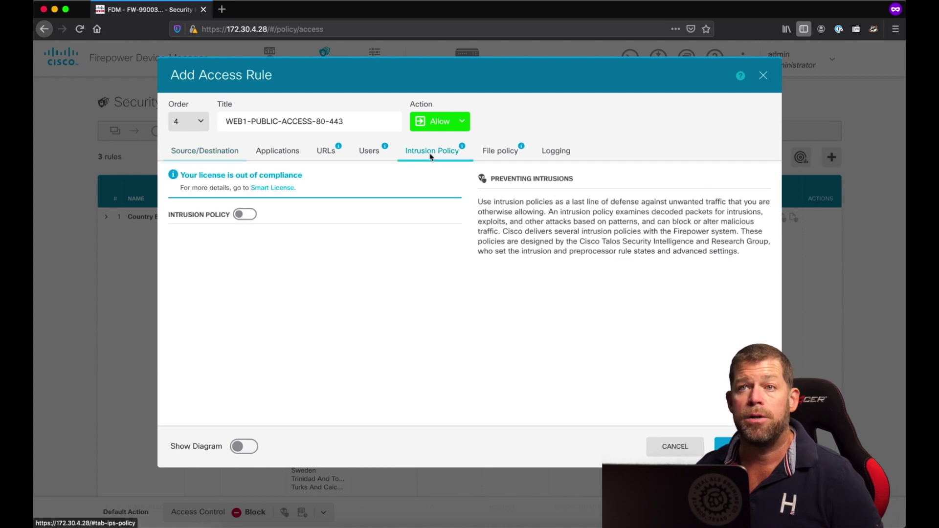
click(244, 216)
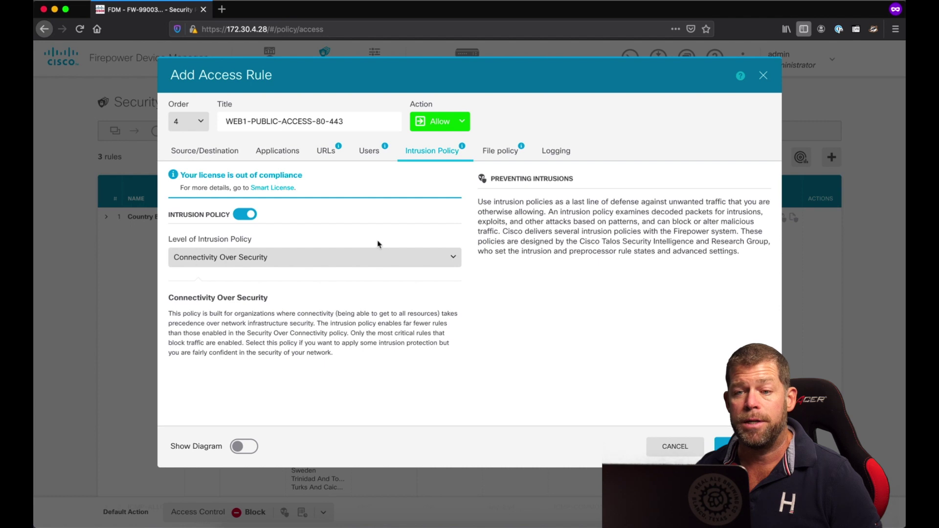
click(454, 259)
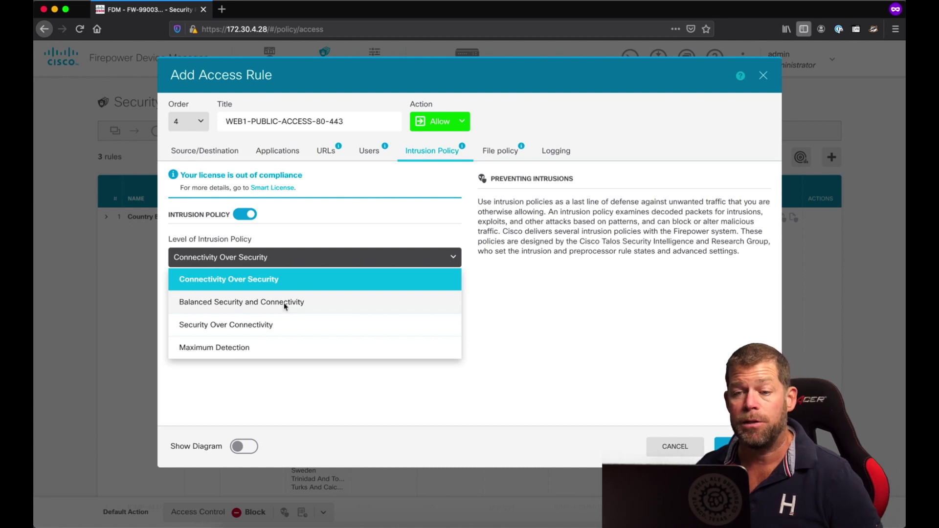
click(286, 307)
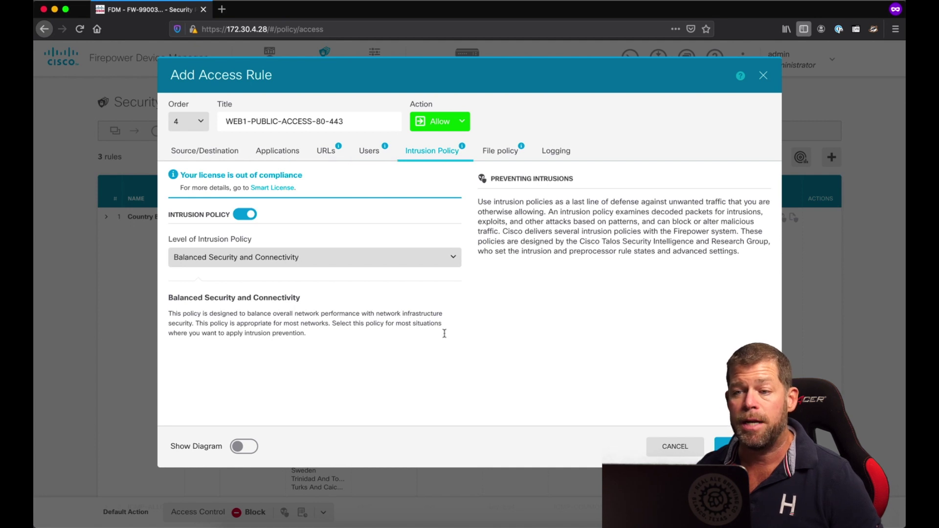
click(355, 494)
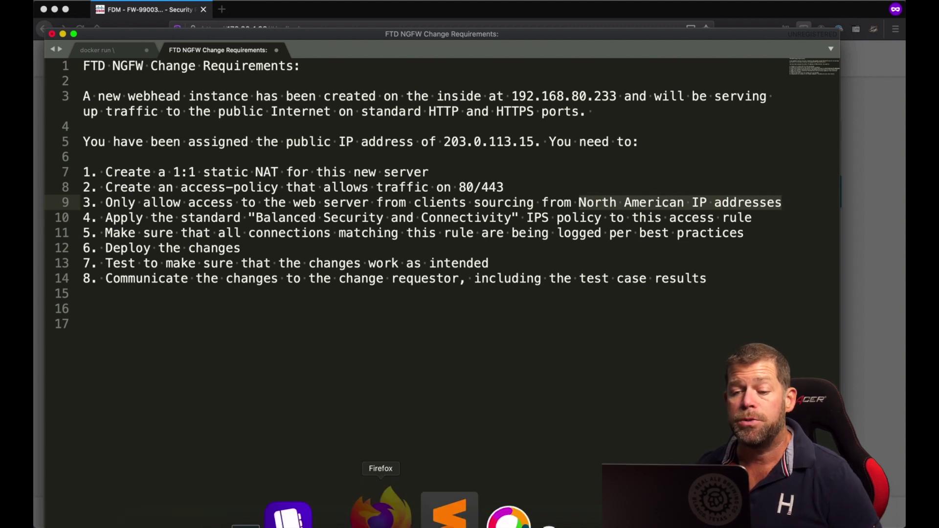
- Return to Firefox and show the rule's logging settings, currently No Connection Logging
click(377, 511)
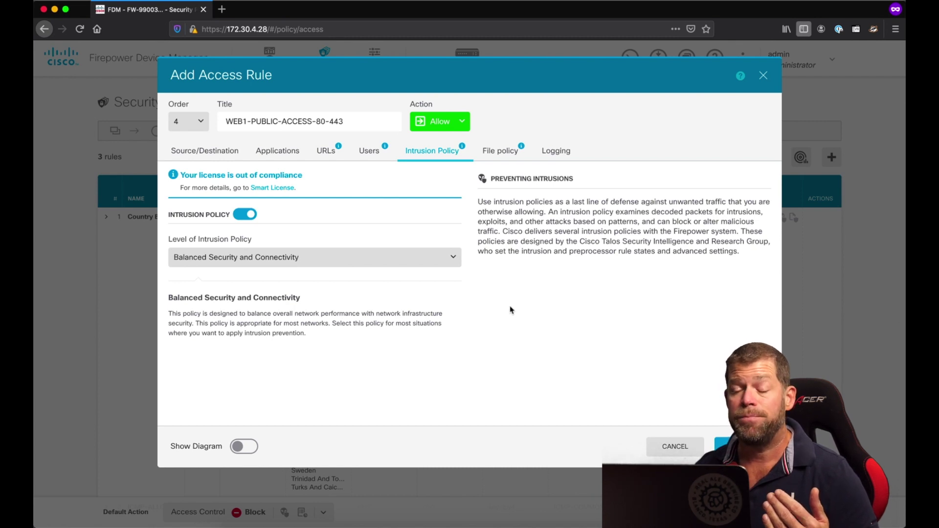
click(556, 153)
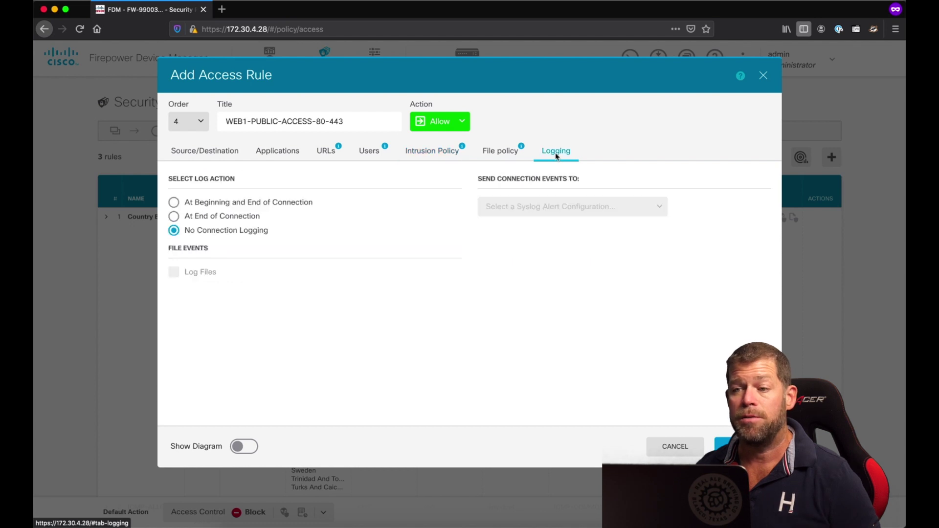
- Log connections at end of connection to the first syslog server, then review the Source/Destination settings
click(204, 220)
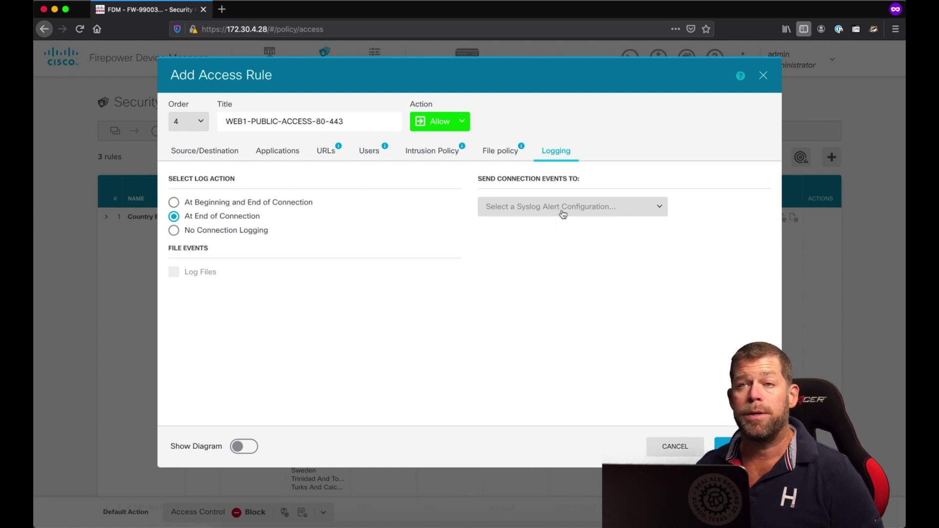
click(659, 211)
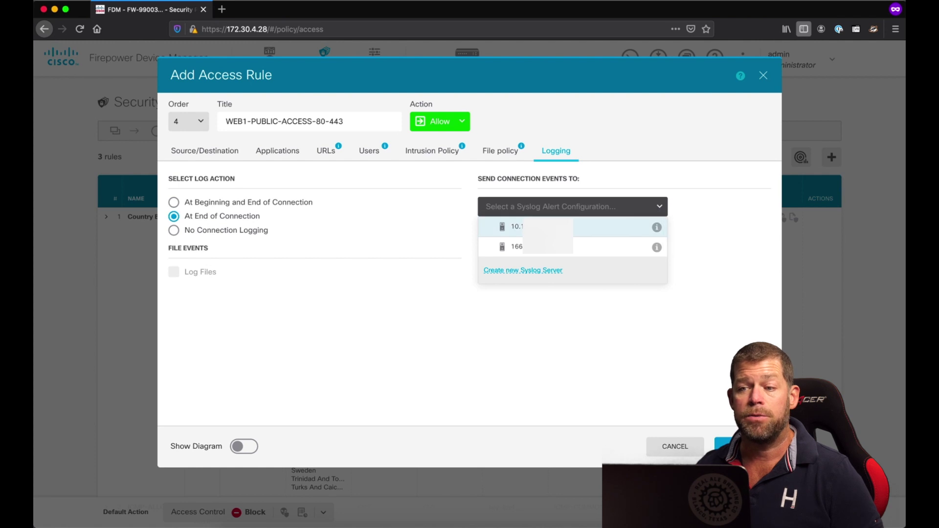
click(542, 228)
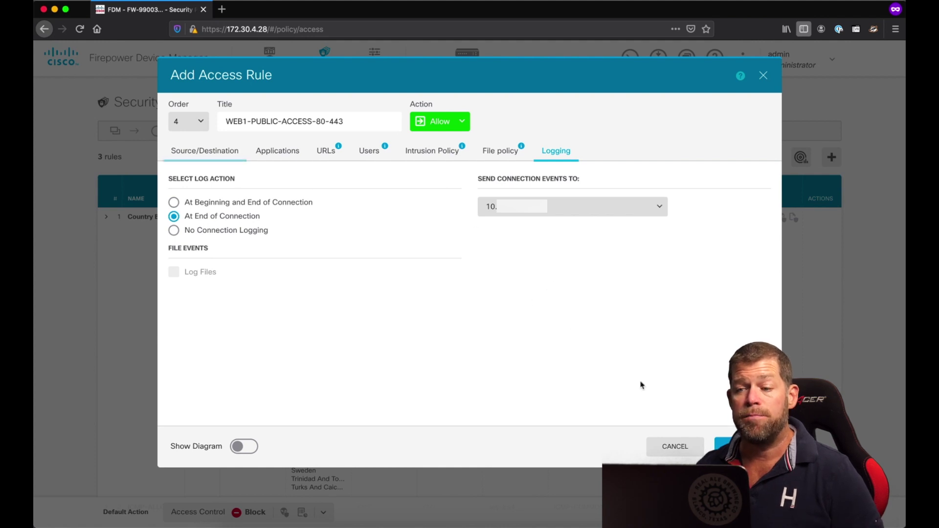
click(200, 155)
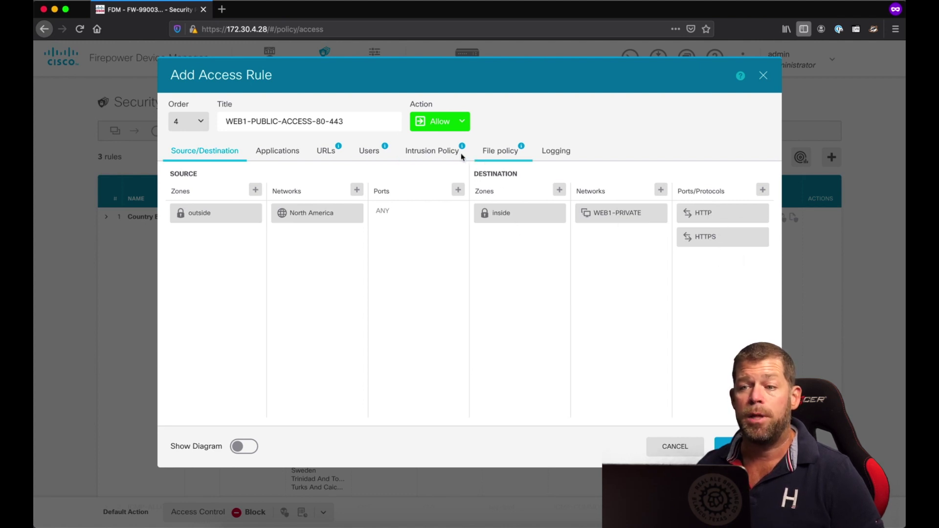
- Review the intrusion policy and logging settings, keep the action as Allow, and save the WEB1-PUBLIC-ACCESS-80-443 rule
click(432, 151)
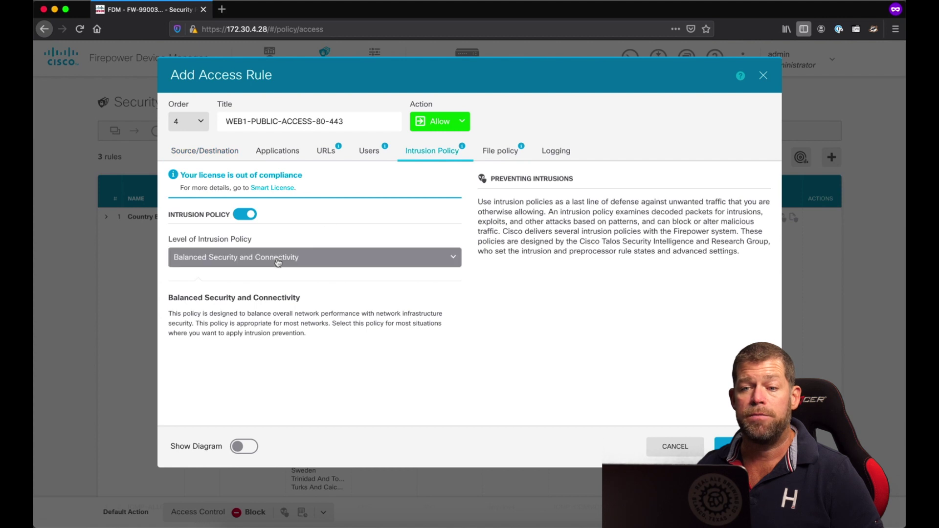
click(556, 151)
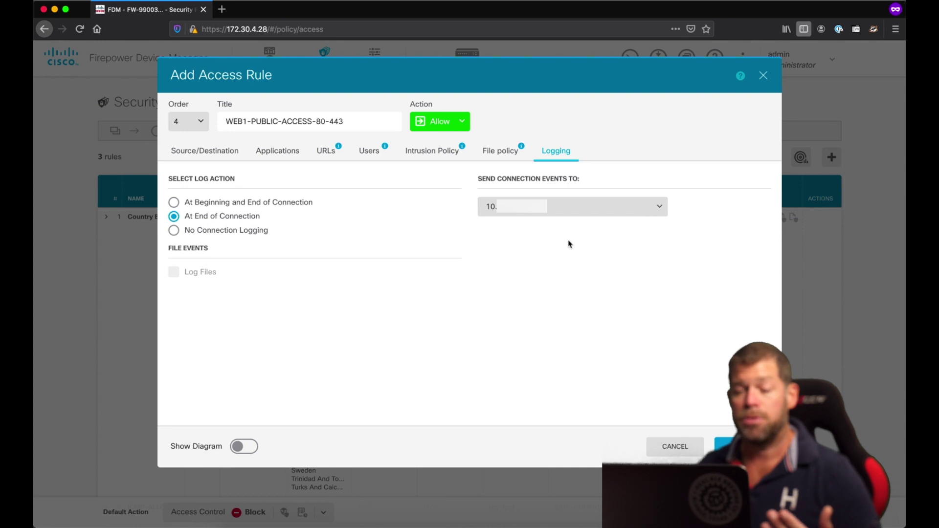
click(459, 127)
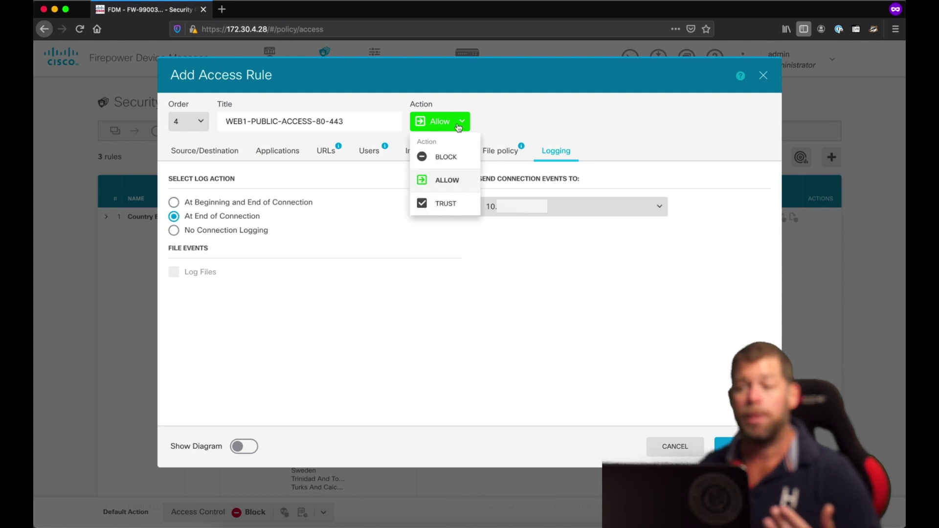
click(531, 118)
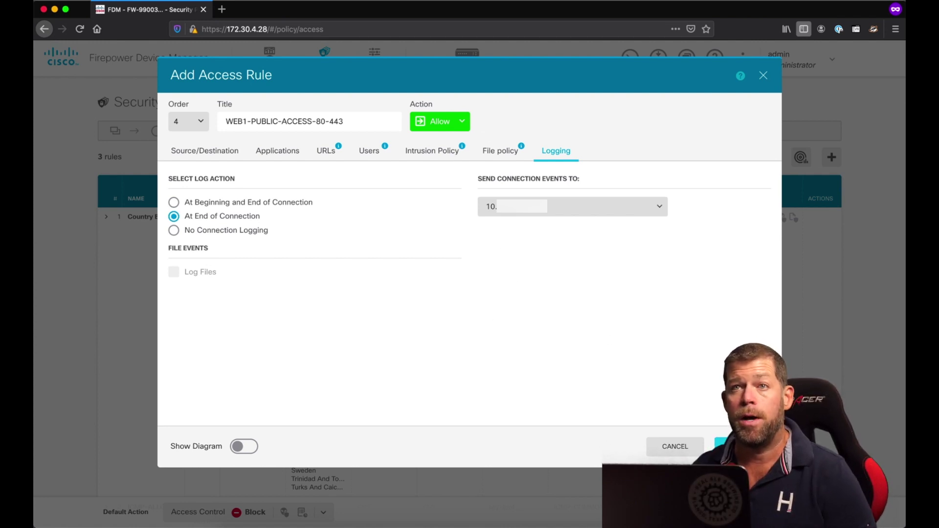
click(734, 446)
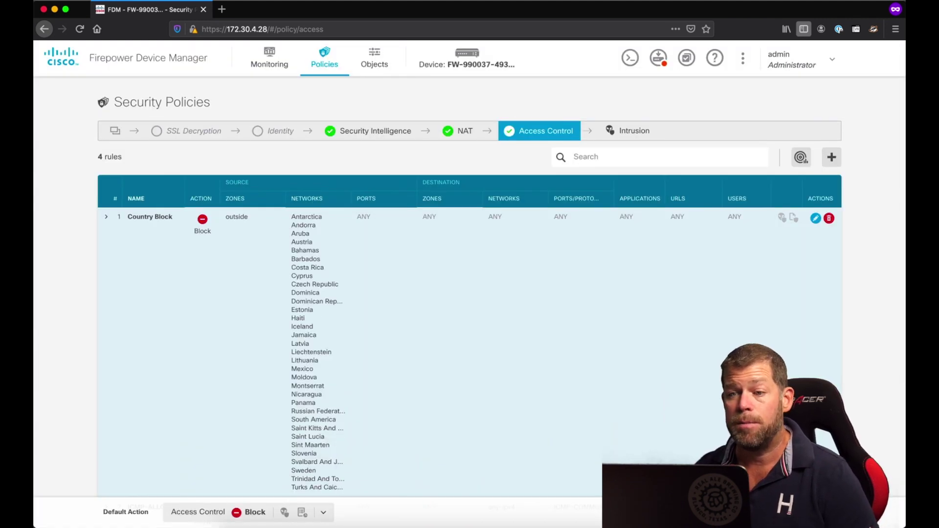
- Scroll to rule 4, WEB1-PUBLIC, to review it, then switch to the Sublime Text requirements notes
scroll(687, 410, down, 3)
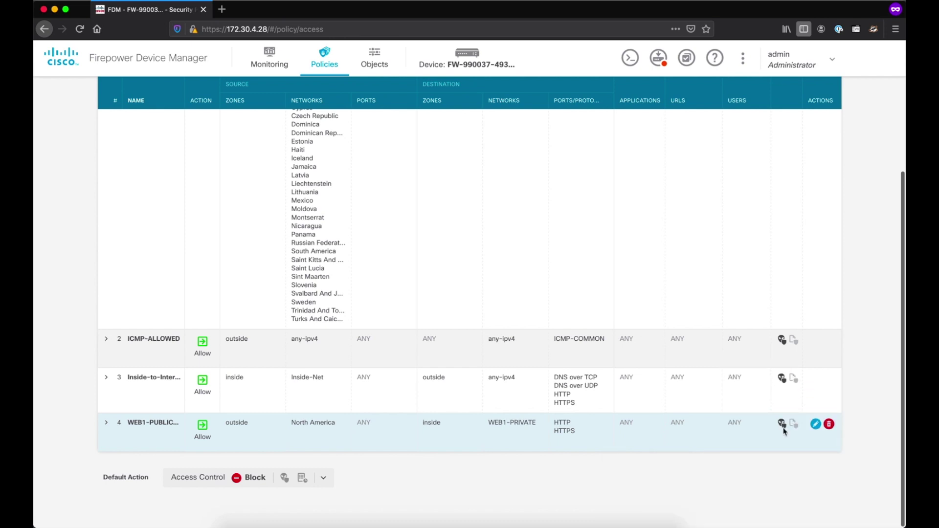
mouse_move(782, 424)
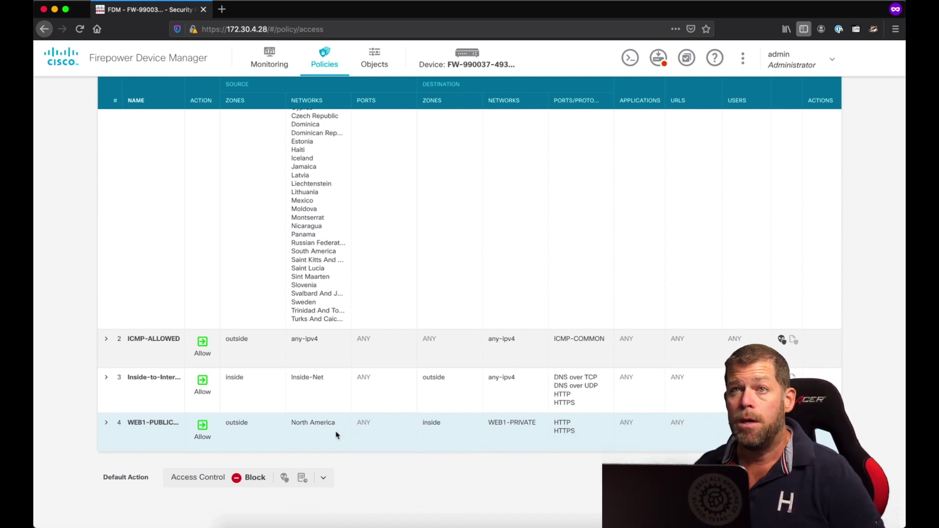
click(346, 392)
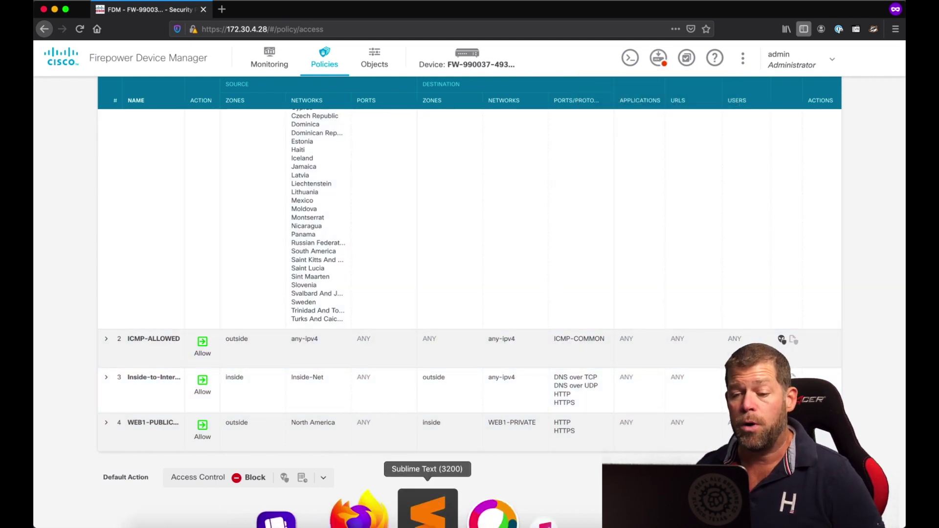
click(408, 514)
- Read through requirements 7 and 8 on testing and communicating the changes, then return to Firefox
click(255, 249)
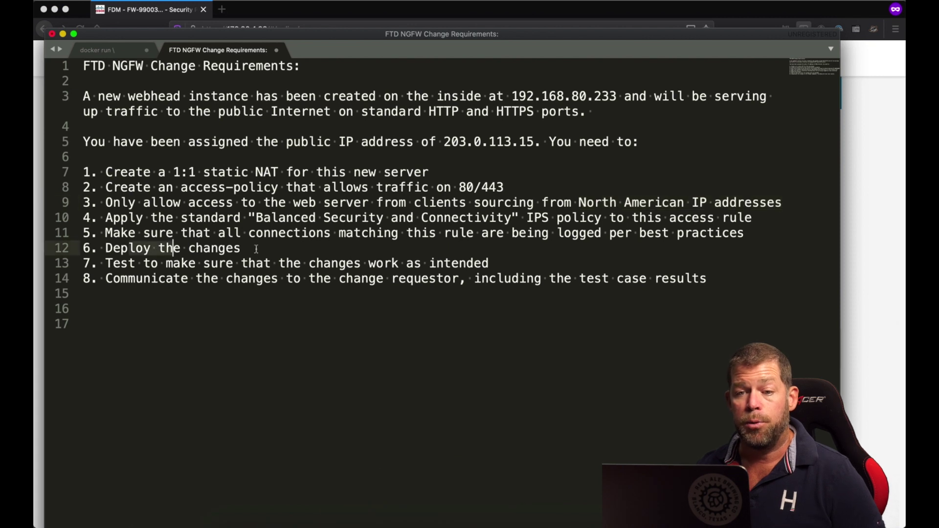
drag(176, 266, 491, 263)
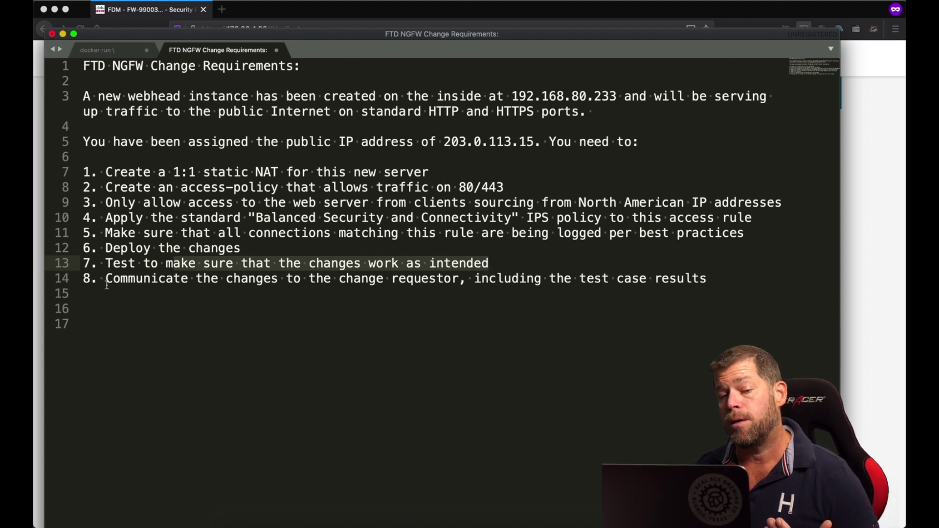
drag(107, 284, 713, 283)
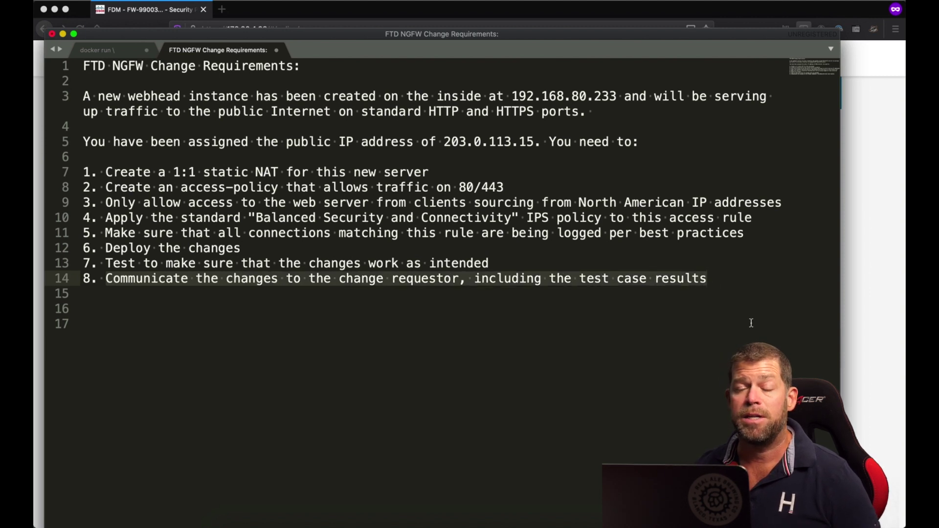
click(682, 306)
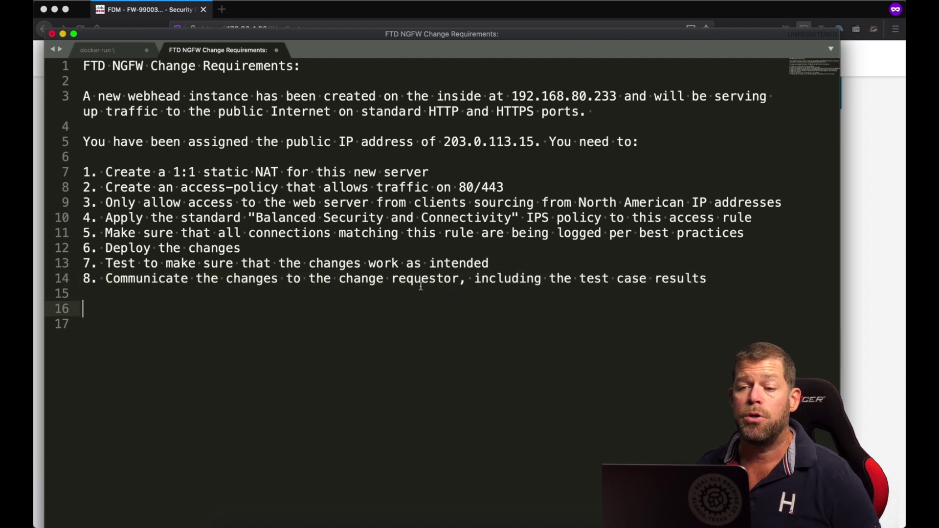
drag(107, 280, 384, 279)
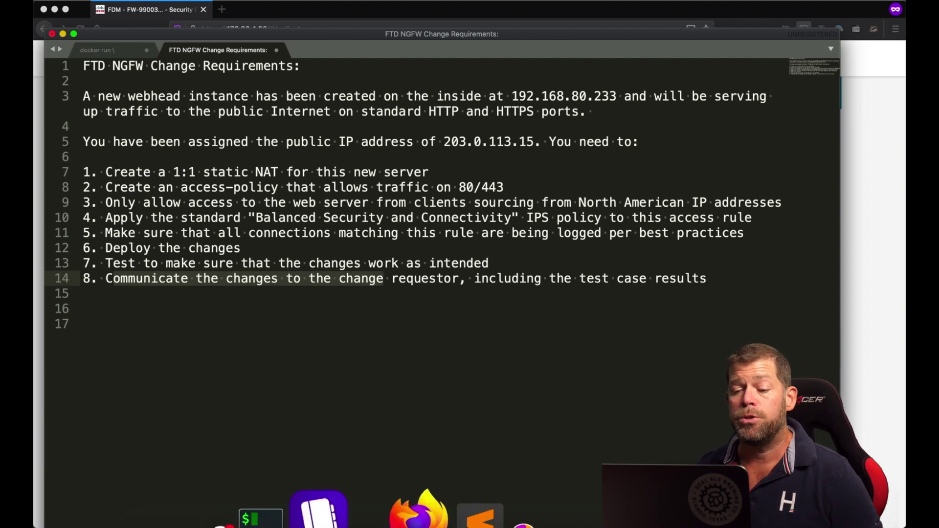
click(395, 511)
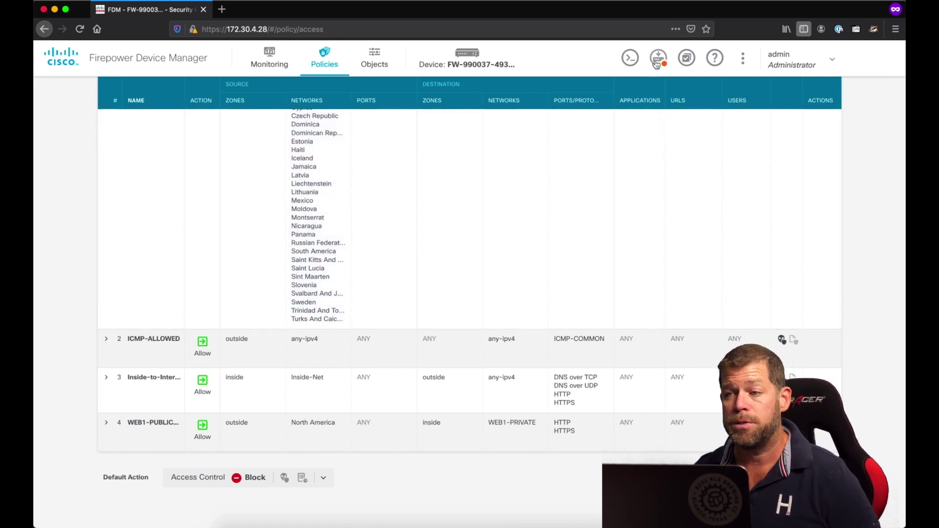
- Open the pending changes and copy them to the clipboard
mouse_move(658, 64)
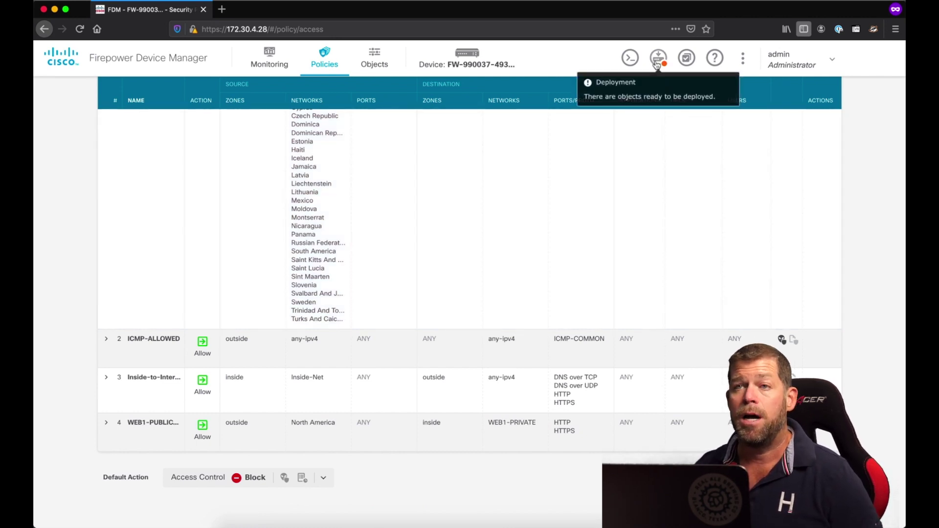
click(657, 59)
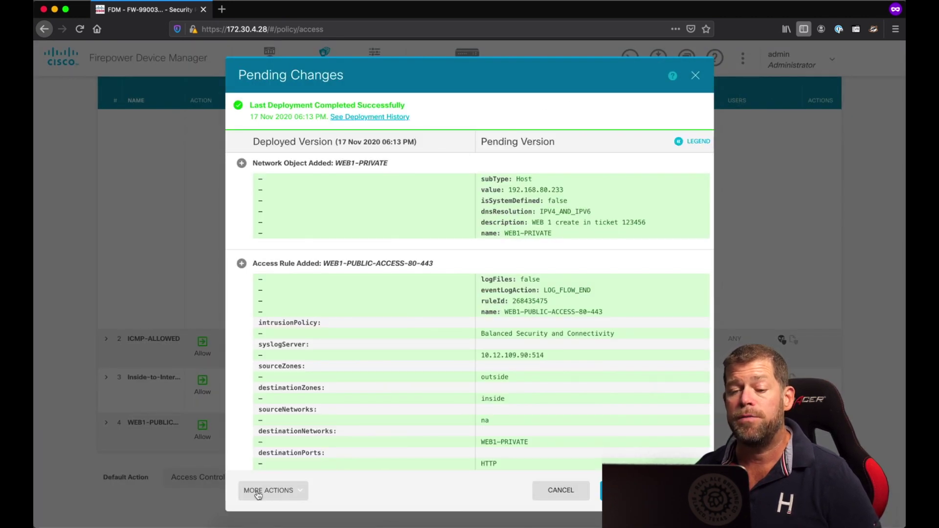
click(301, 492)
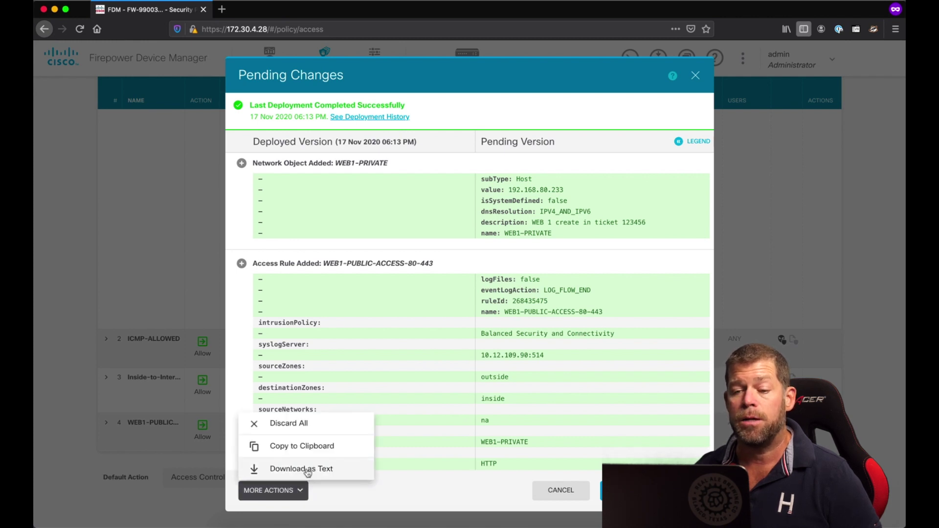
click(302, 452)
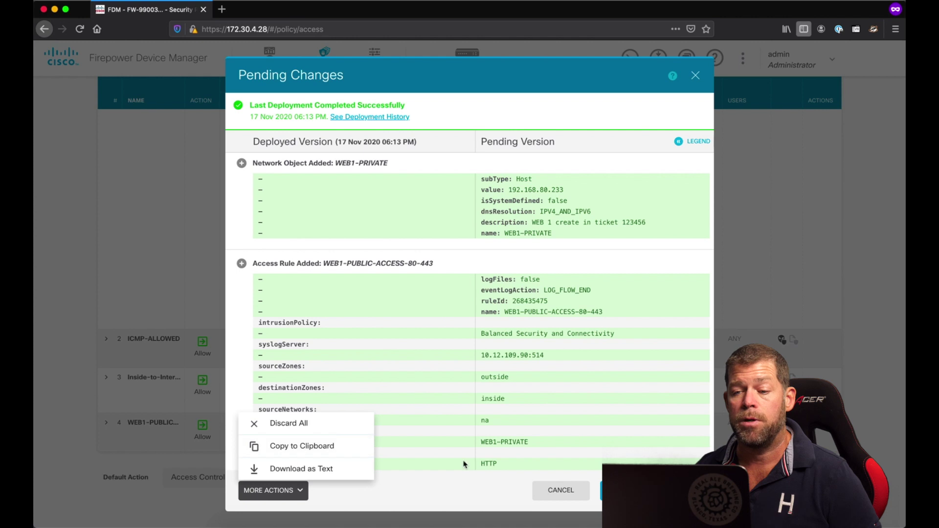
- Review the diff, download it as pending-changes-1605669315682.yml, and open it in Sublime Text
scroll(438, 299, down, 10)
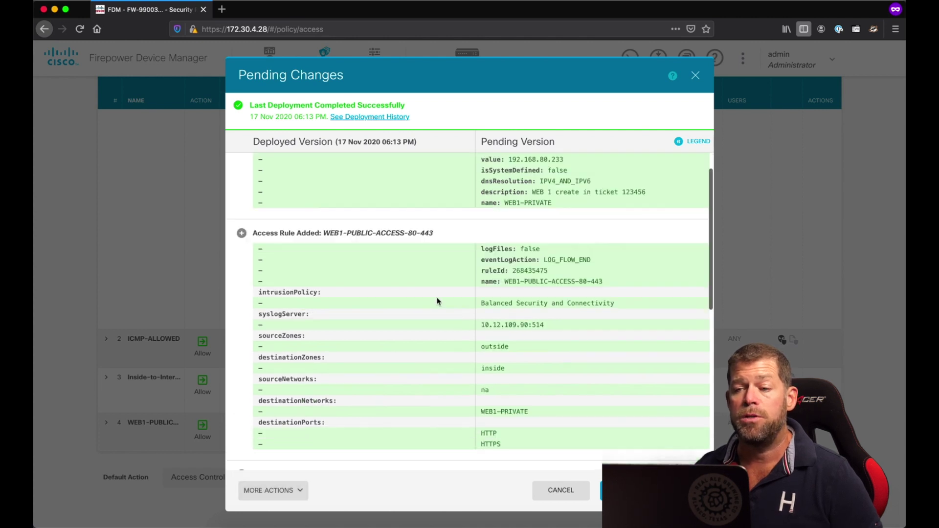
scroll(437, 302, up, 10)
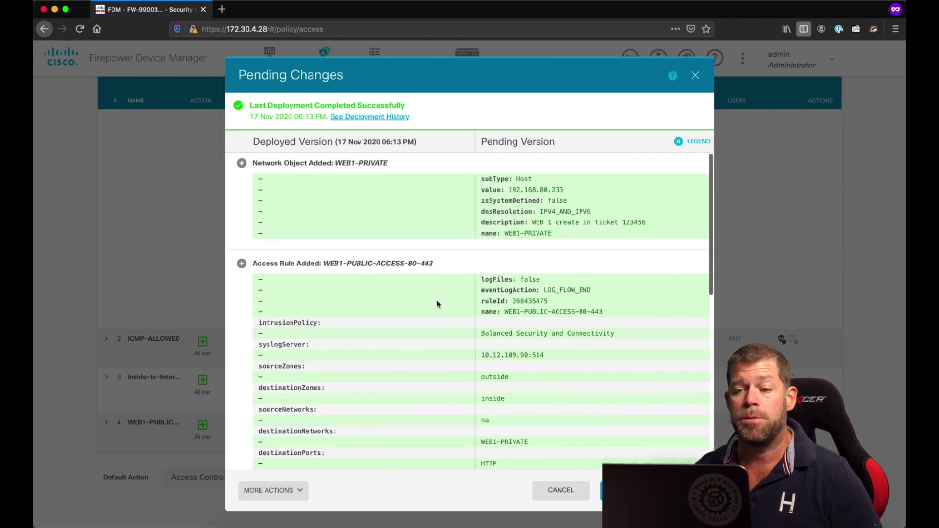
scroll(437, 305, down, 10)
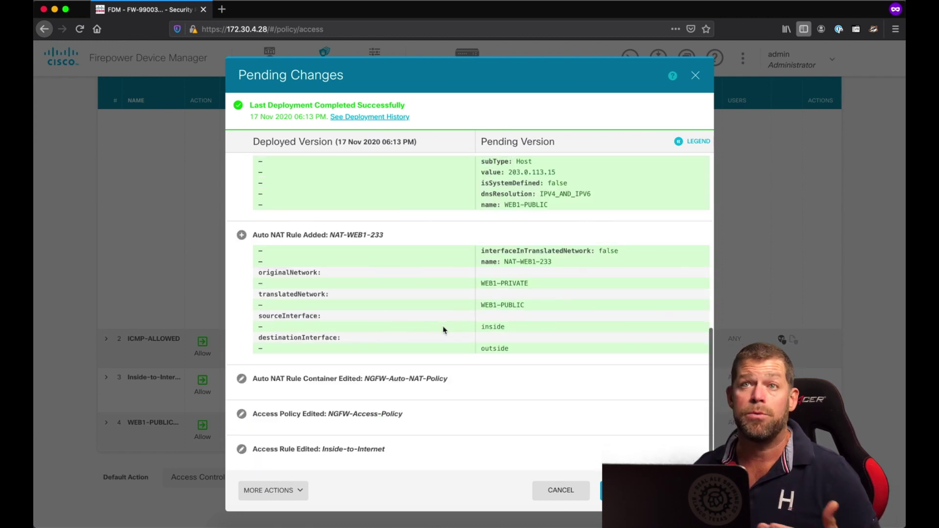
scroll(444, 325, up, 1)
scroll(443, 325, down, 1)
scroll(443, 325, up, 15)
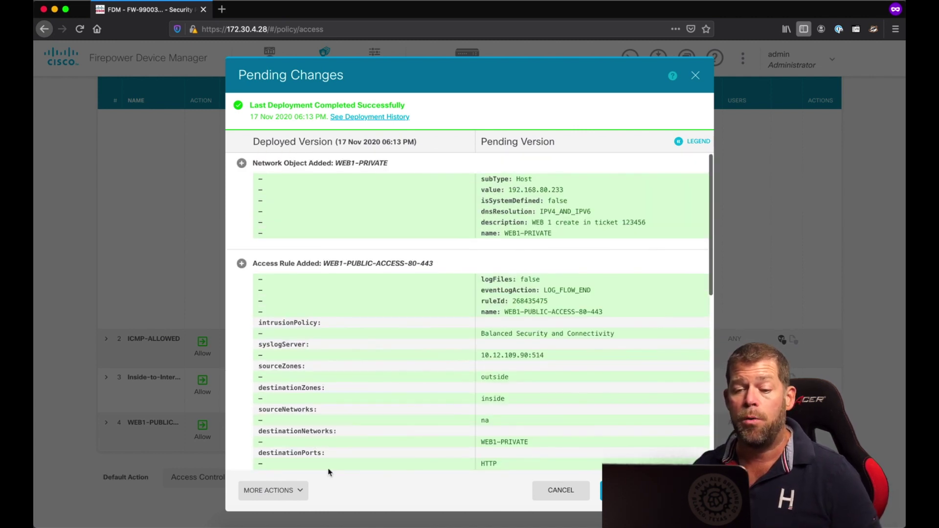
click(298, 491)
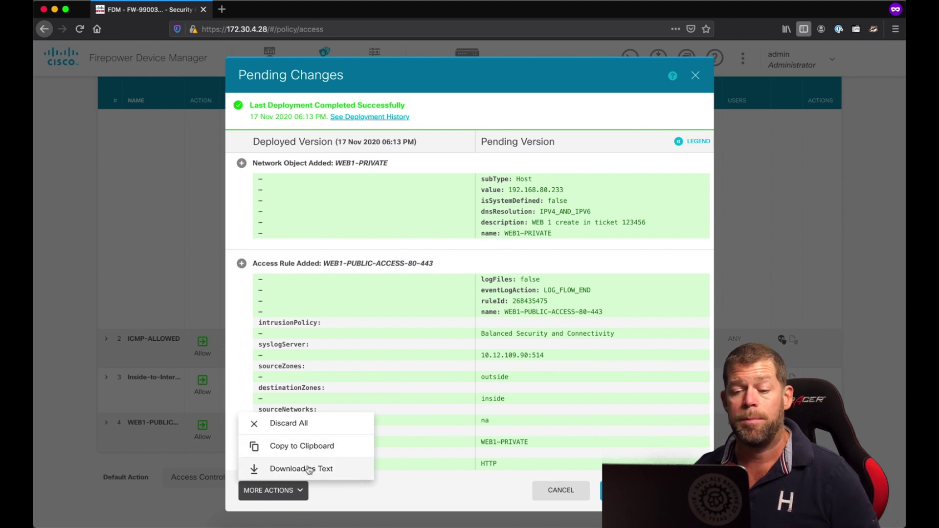
click(309, 469)
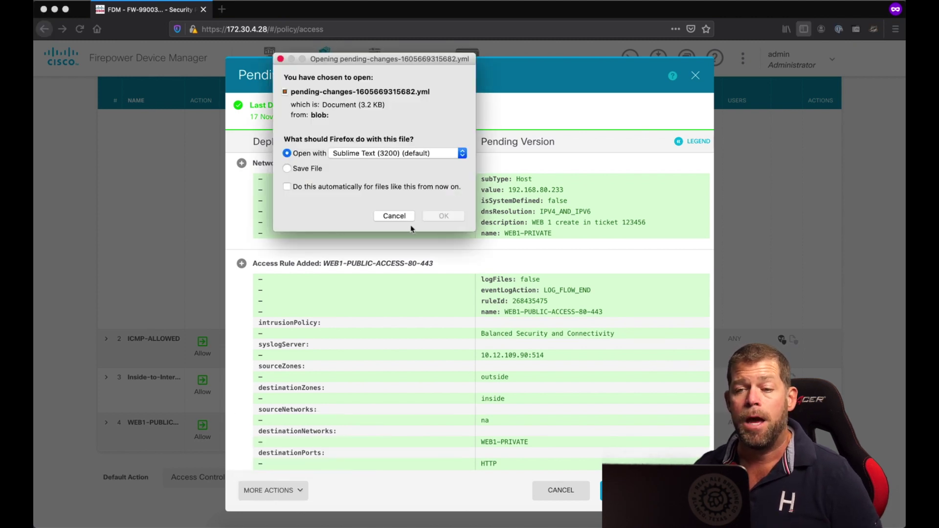
click(445, 216)
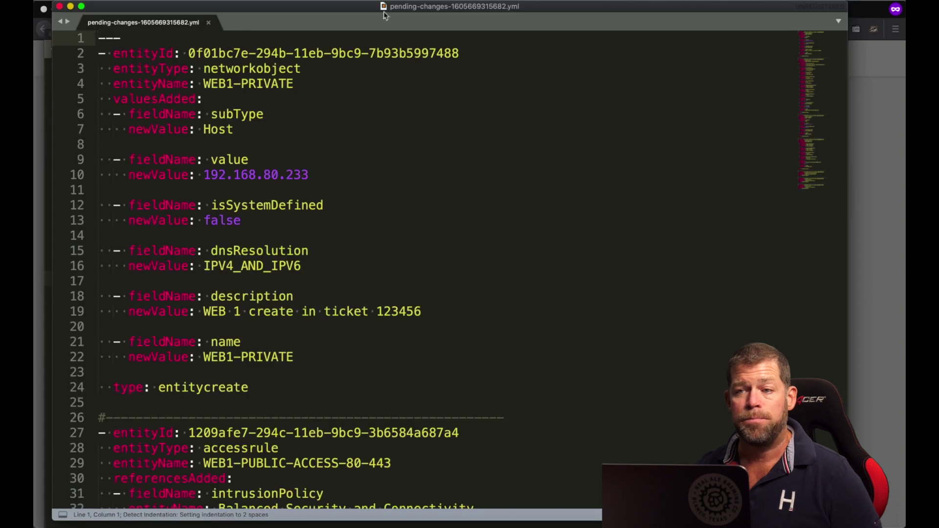
- Scroll through the exported YAML file, close it, and return to the browser's pending changes
drag(397, 27, 404, 52)
scroll(258, 274, down, 3)
scroll(258, 274, down, 15)
scroll(258, 274, down, 20)
scroll(258, 275, up, 20)
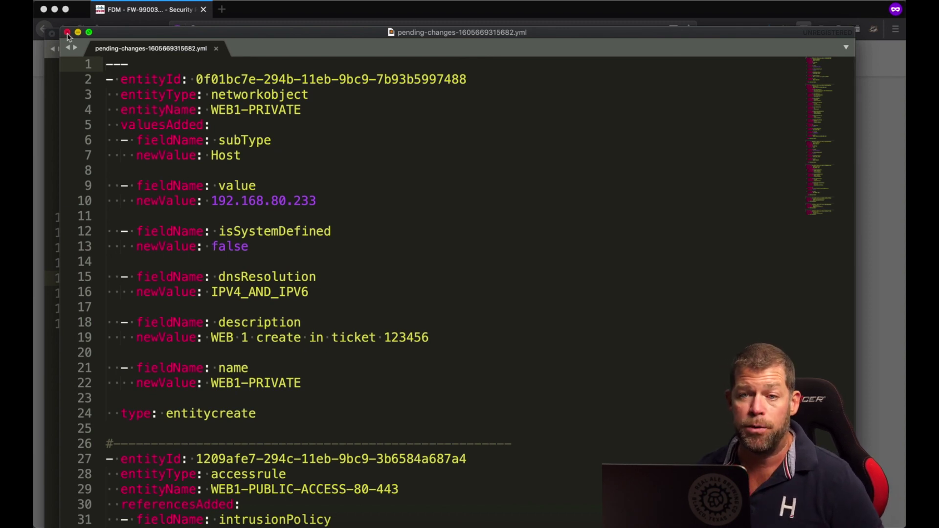
click(68, 33)
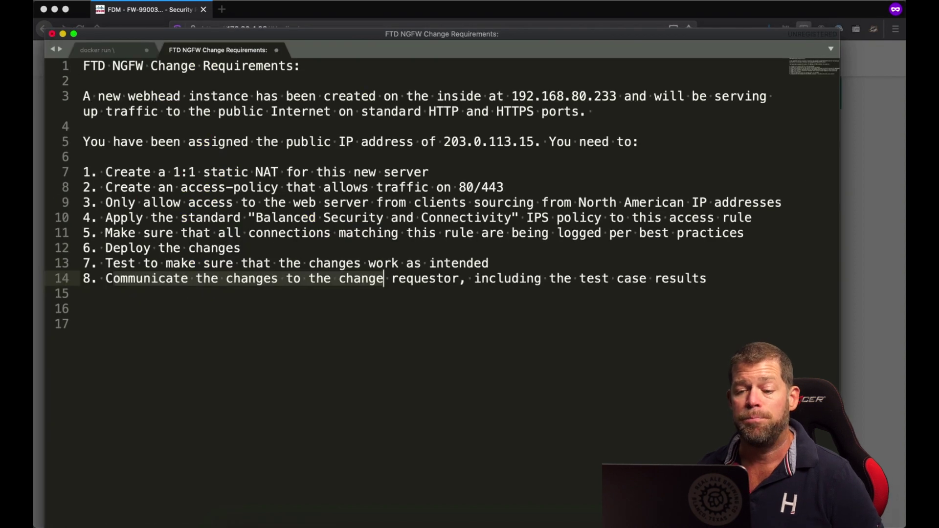
click(381, 511)
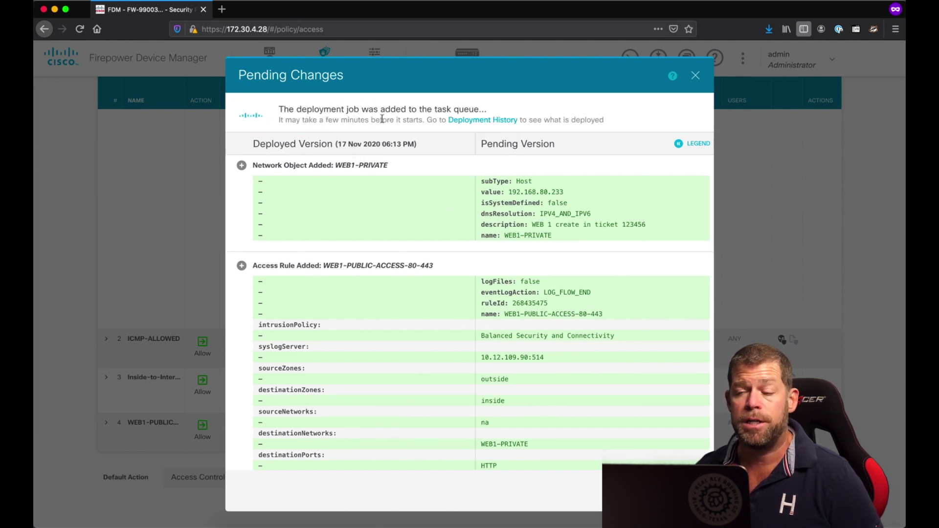
- Close pending changes, check the running deployment in the task list, then open the CLI console
click(696, 79)
click(697, 78)
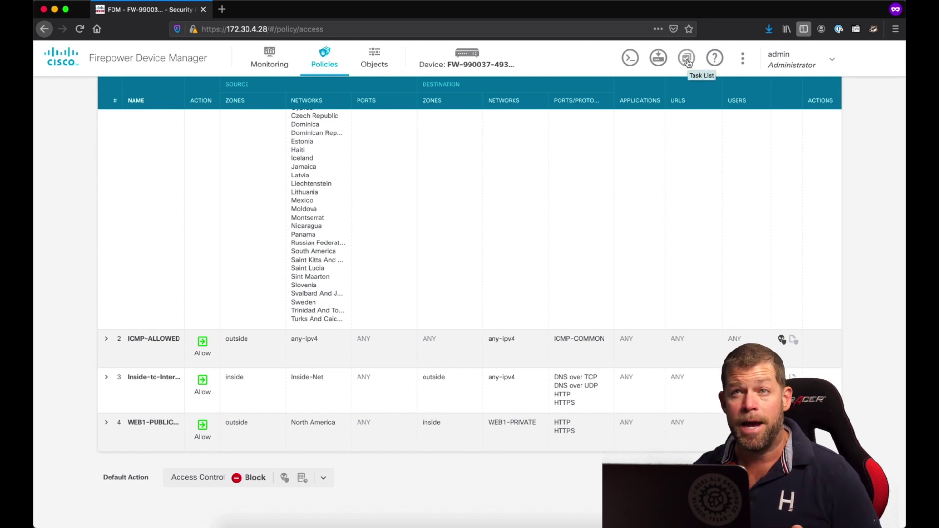
click(687, 59)
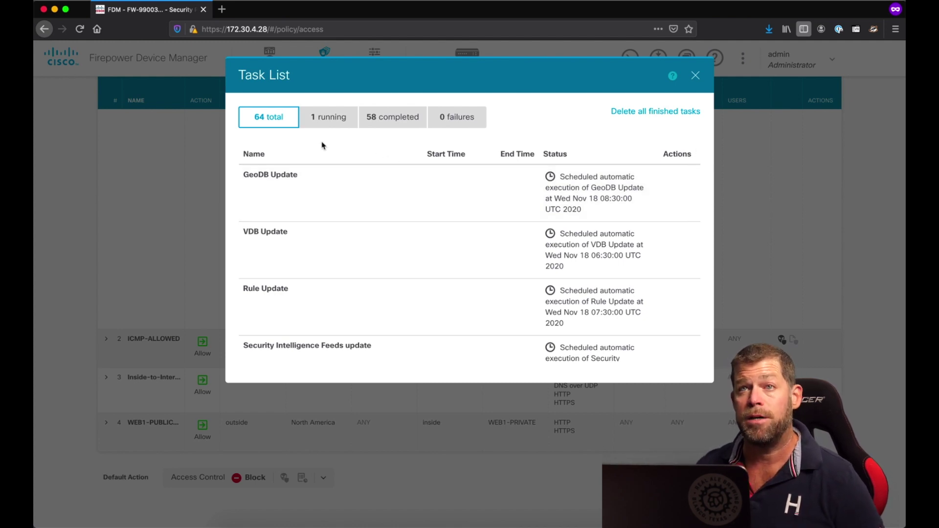
click(322, 123)
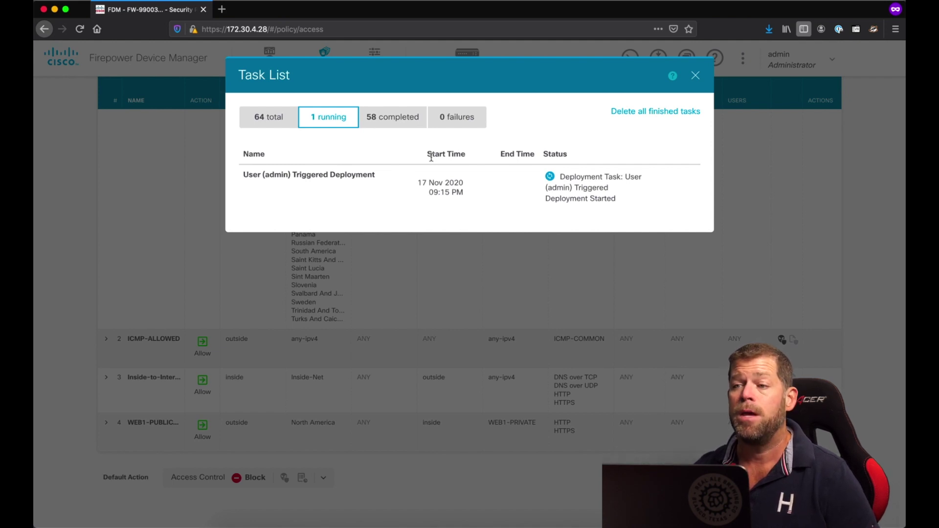
key(Escape)
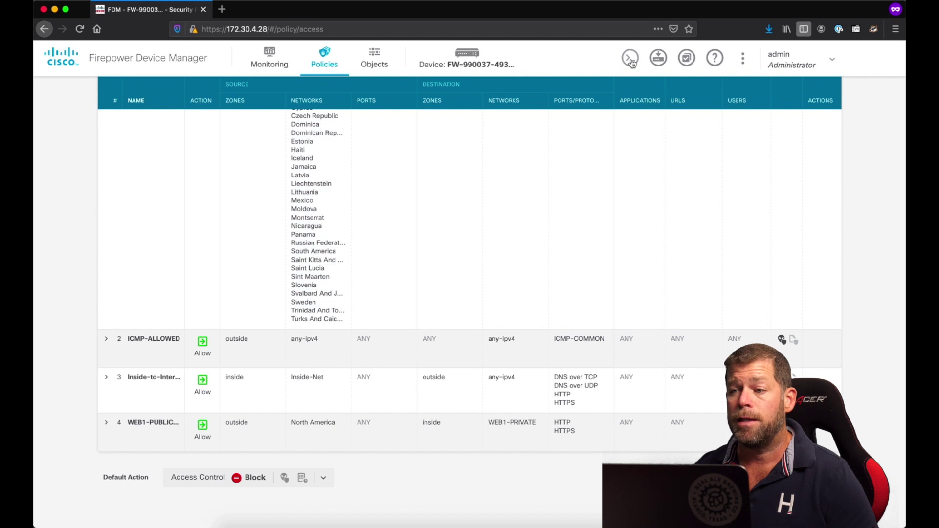
click(631, 58)
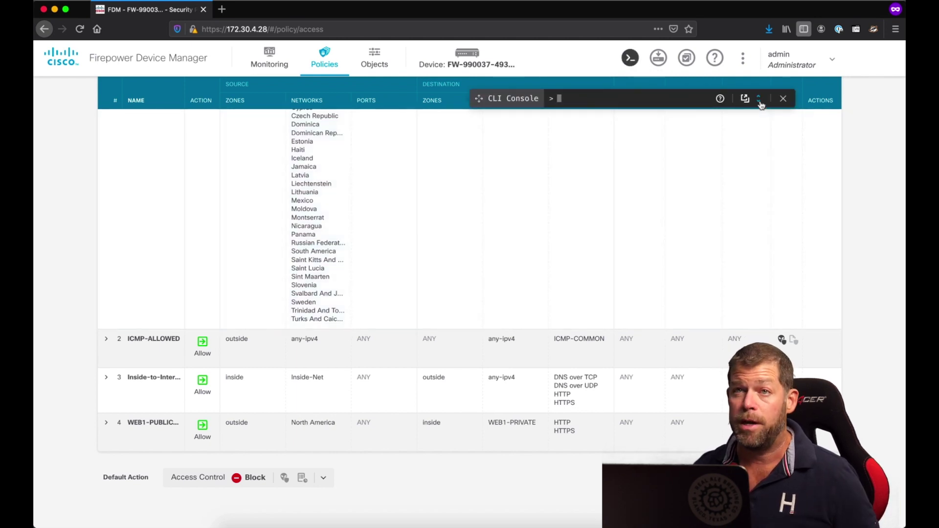
- Expand the CLI console and type 'packet-tracer input outside tcp 8.8.8.8 1099'
click(759, 98)
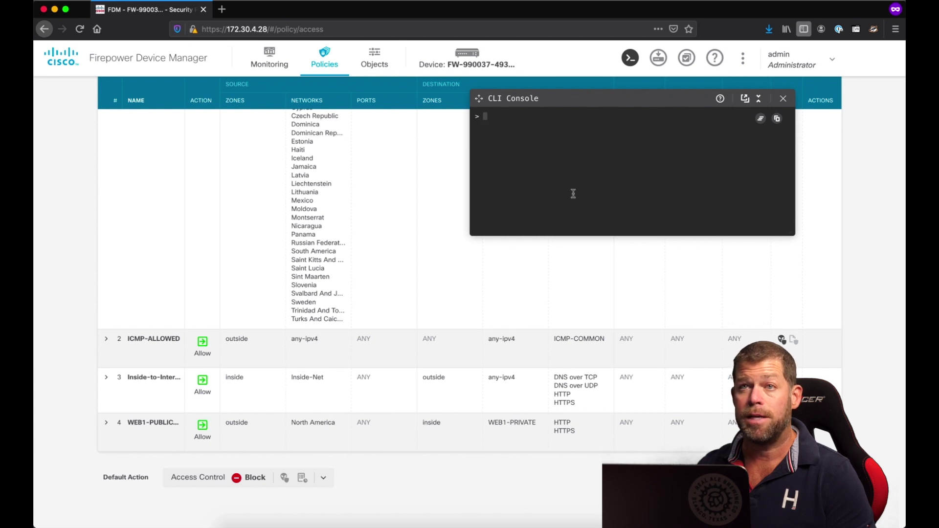
text(packet-tracer input outside tcp )
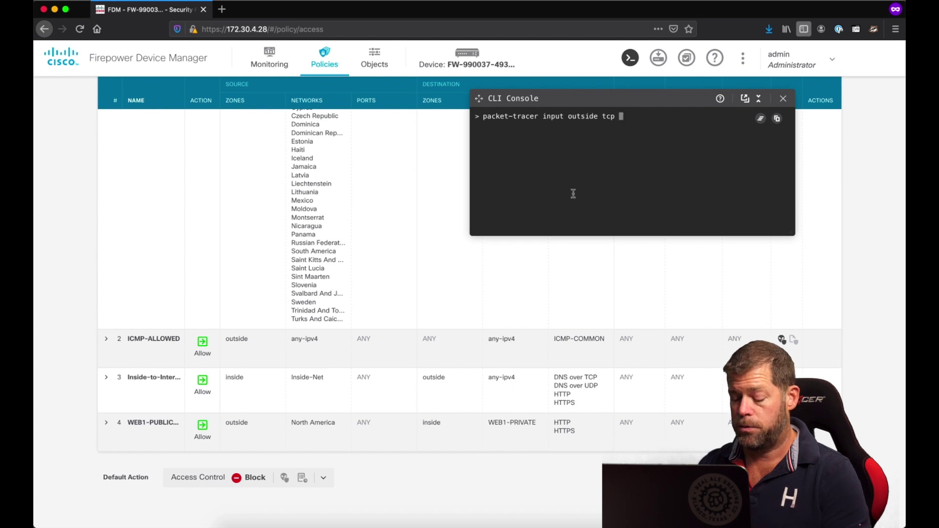
text(8.8.8.8)
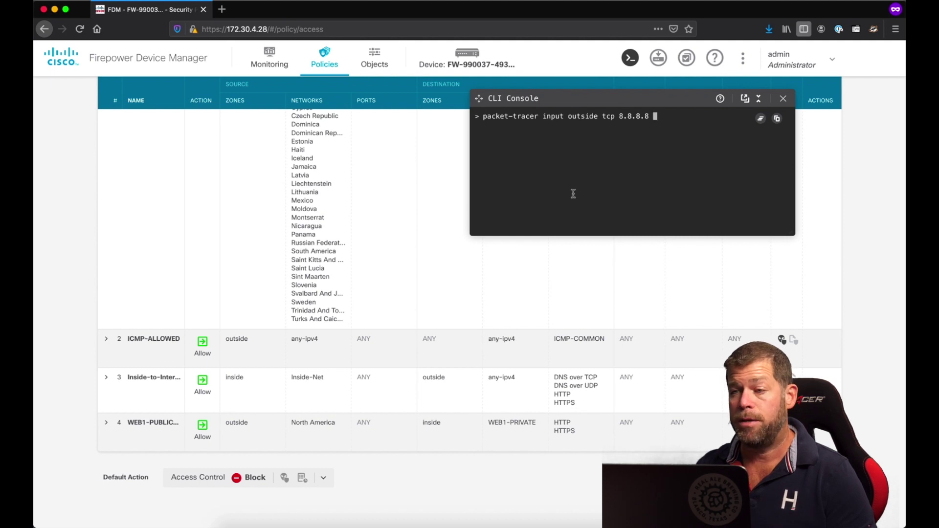
text(1099)
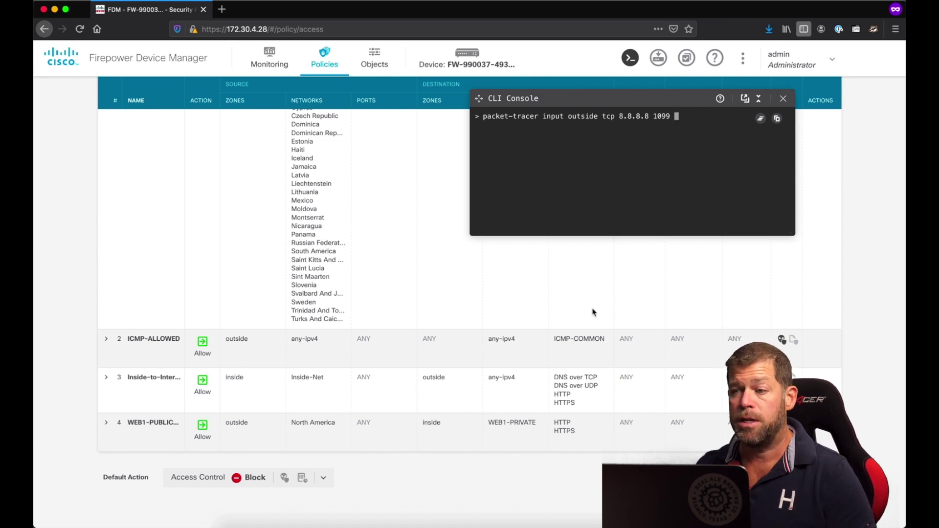
- Copy the public IP 203.0.113.15 from the requirements notes and return to the console
mouse_move(482, 526)
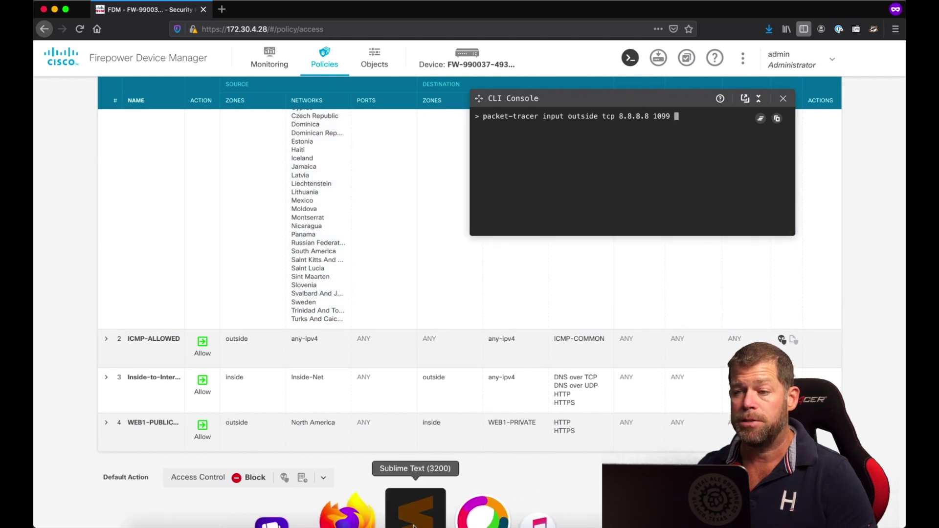
click(414, 519)
drag(444, 142, 534, 142)
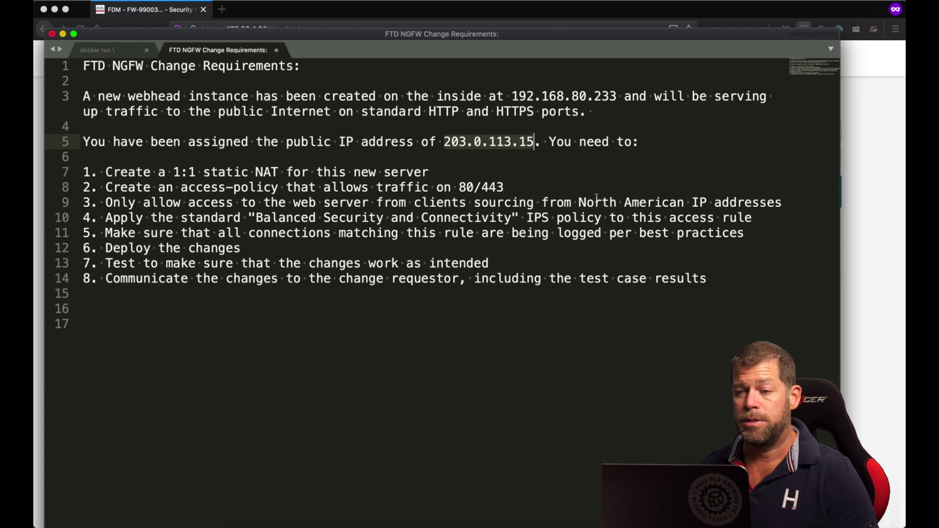
key(super+Tab)
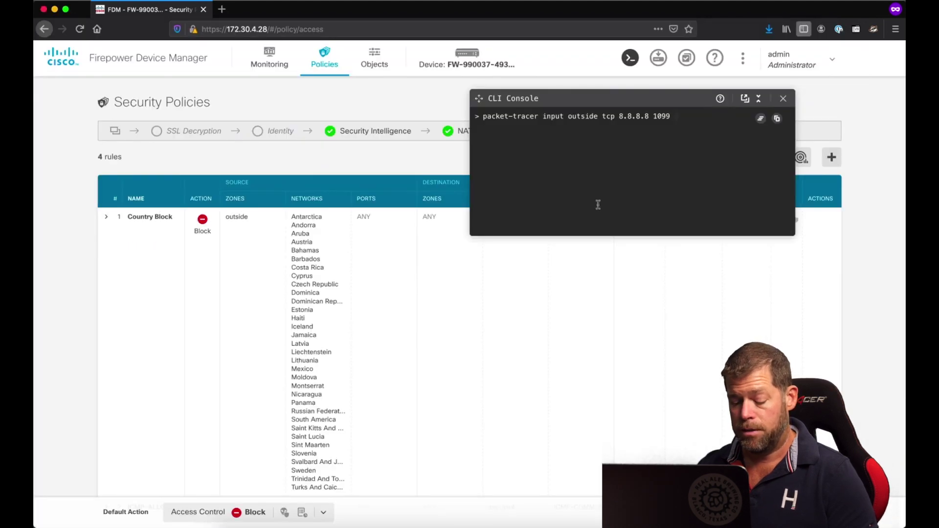
- Finish the command with destination 203.0.113.15 port 80, confirm nothing is pending deployment, and run it
text(3.0.)
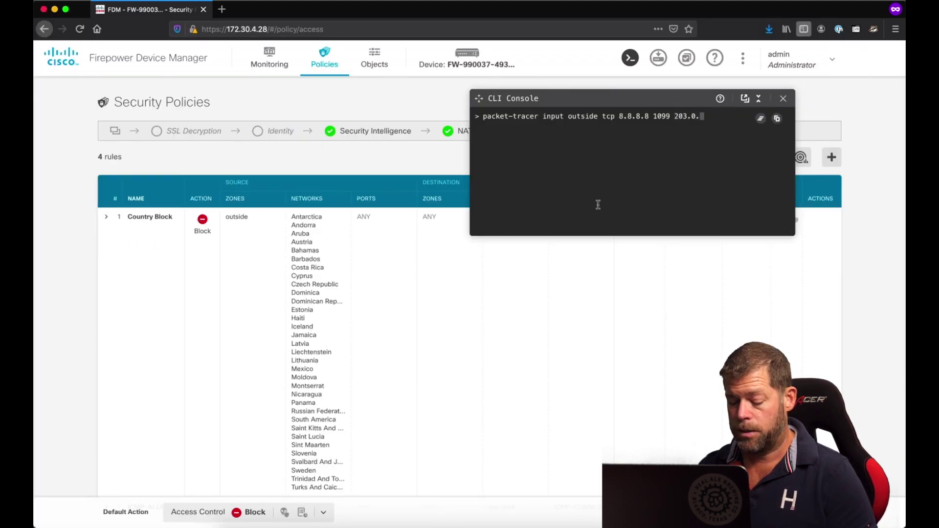
text(113.15 8)
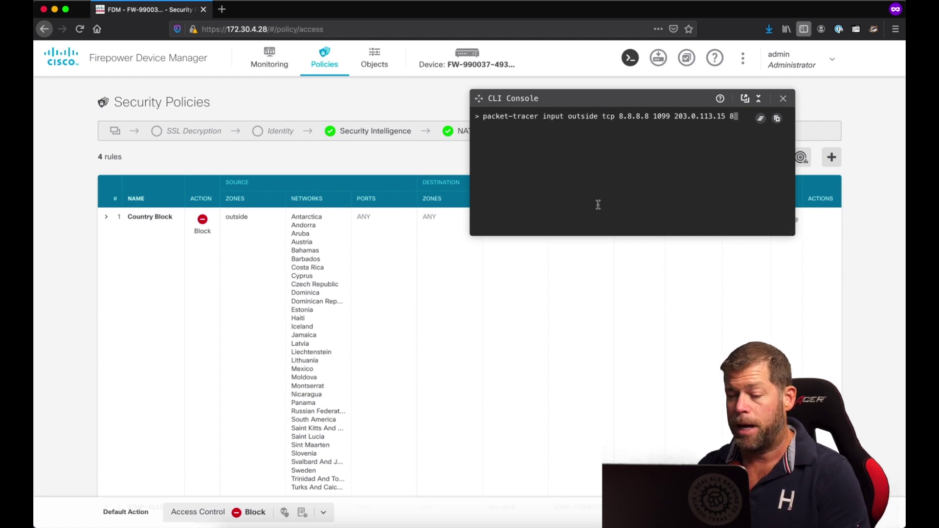
text(0)
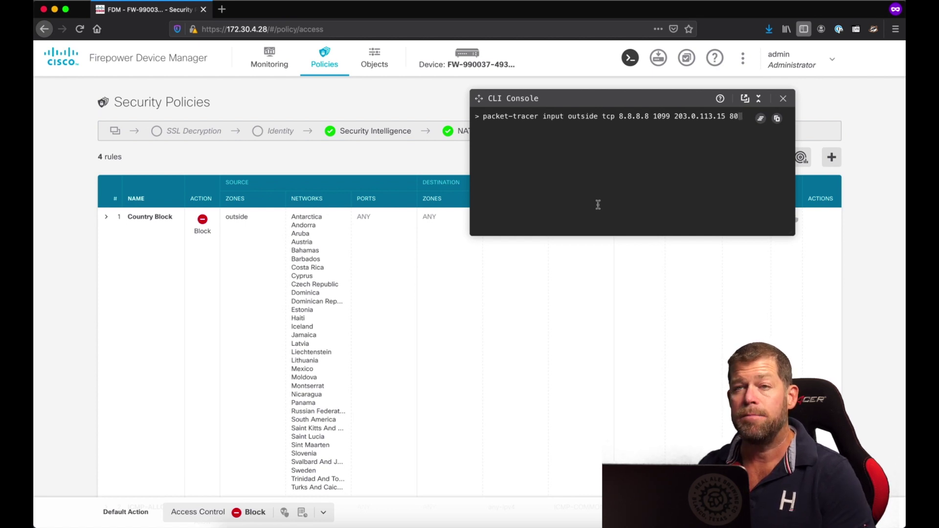
click(658, 64)
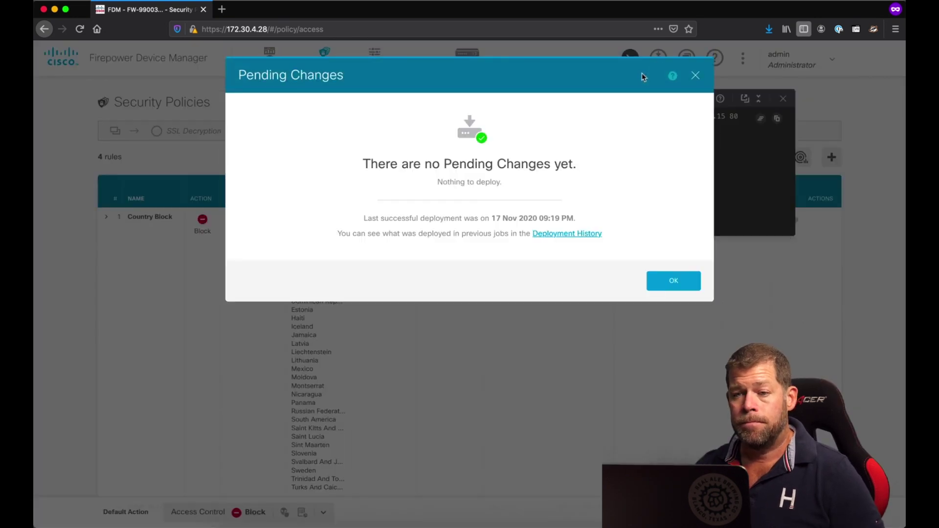
click(695, 75)
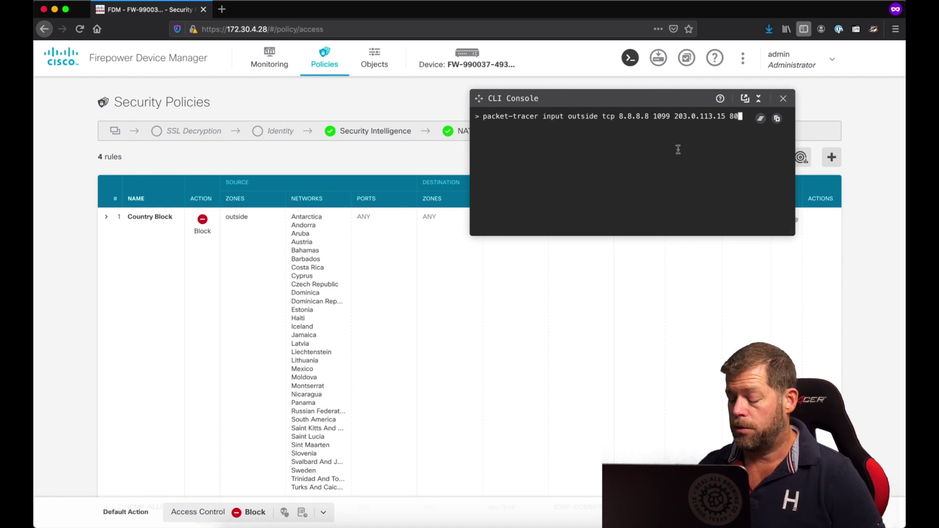
key(Return)
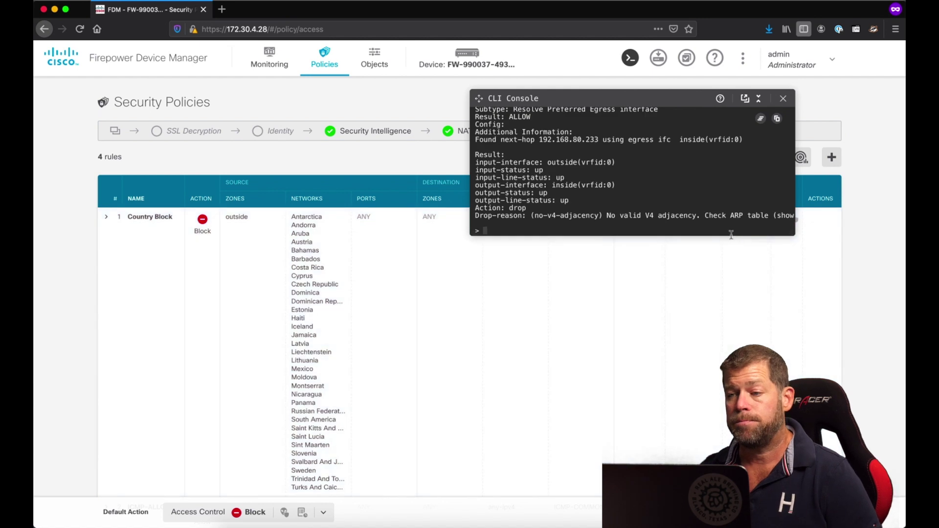
- Enlarge the console and highlight the 'nat (inside,outside) static WEB1-PUBLIC' line in the trace
drag(730, 239, 731, 514)
scroll(581, 207, up, 10)
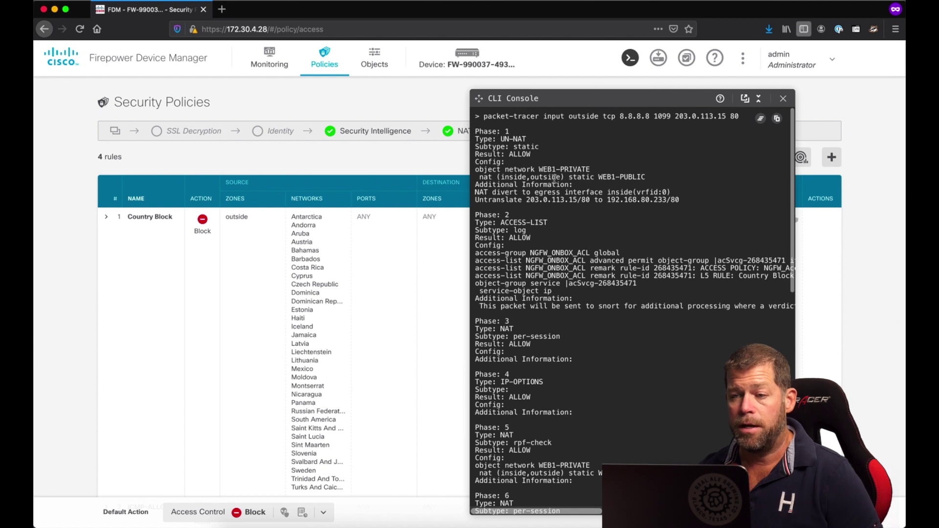
drag(478, 177, 665, 177)
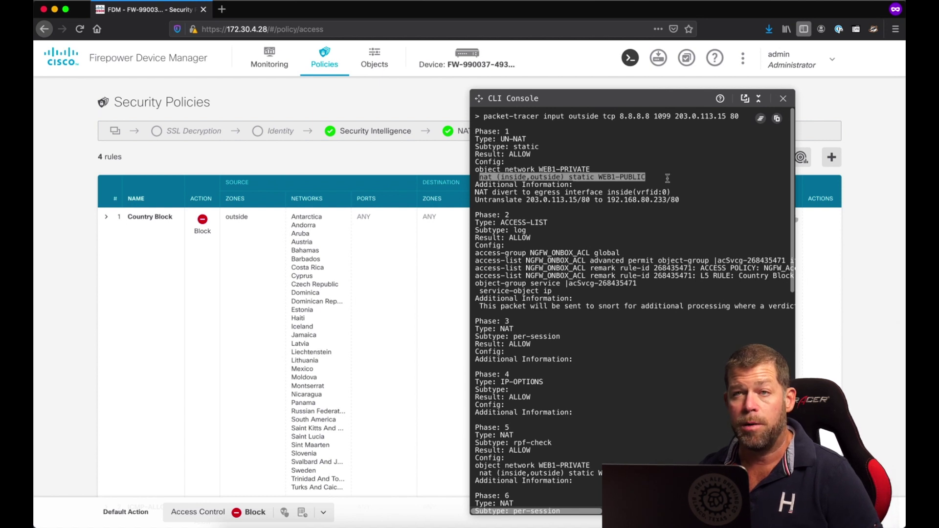
click(665, 177)
scroll(602, 177, down, 10)
scroll(602, 177, up, 10)
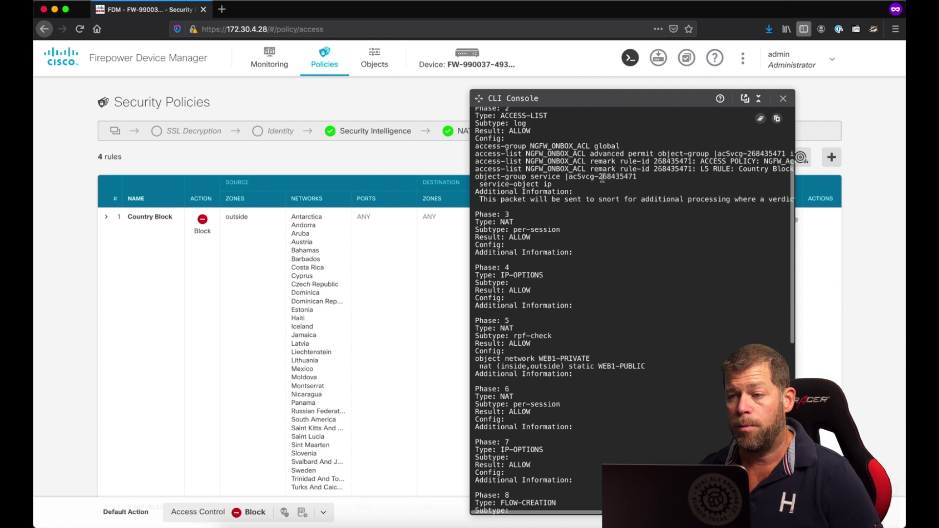
drag(599, 177, 651, 177)
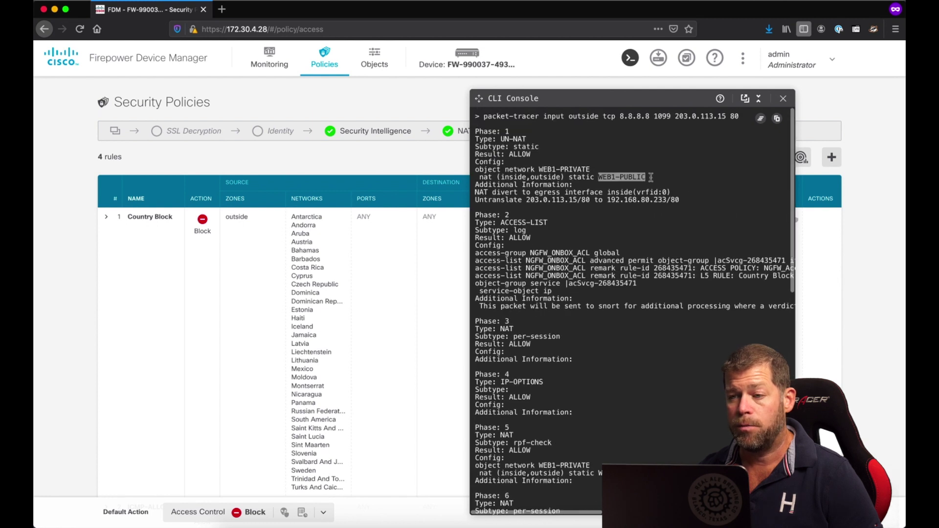
scroll(648, 180, down, 3)
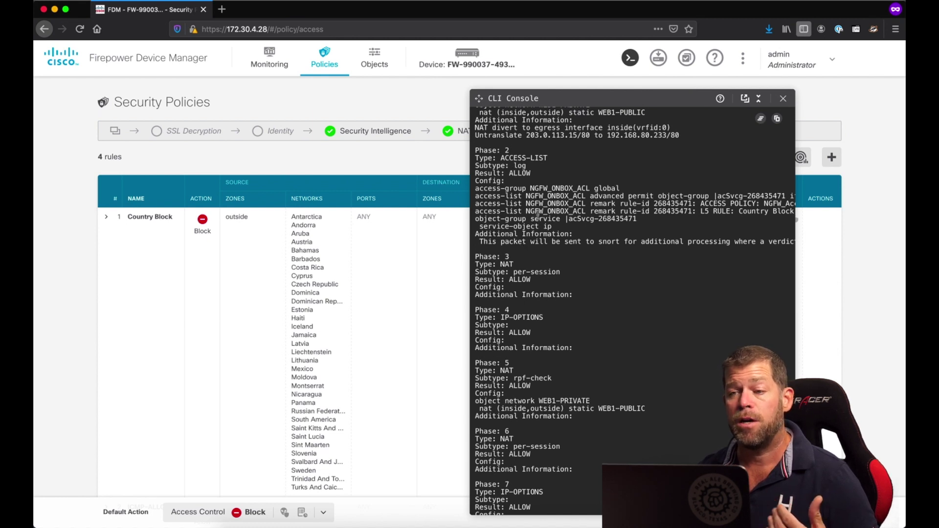
scroll(538, 219, down, 10)
scroll(538, 218, up, 9)
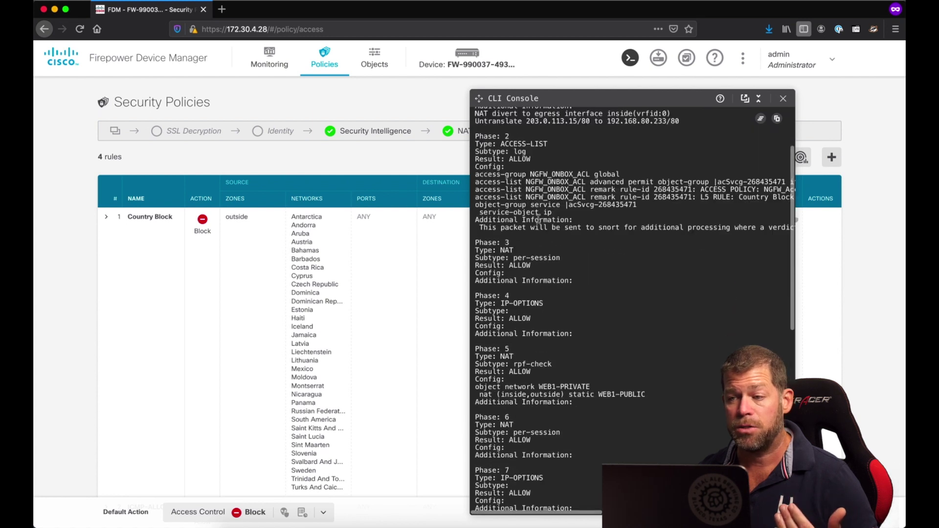
scroll(542, 237, down, 6)
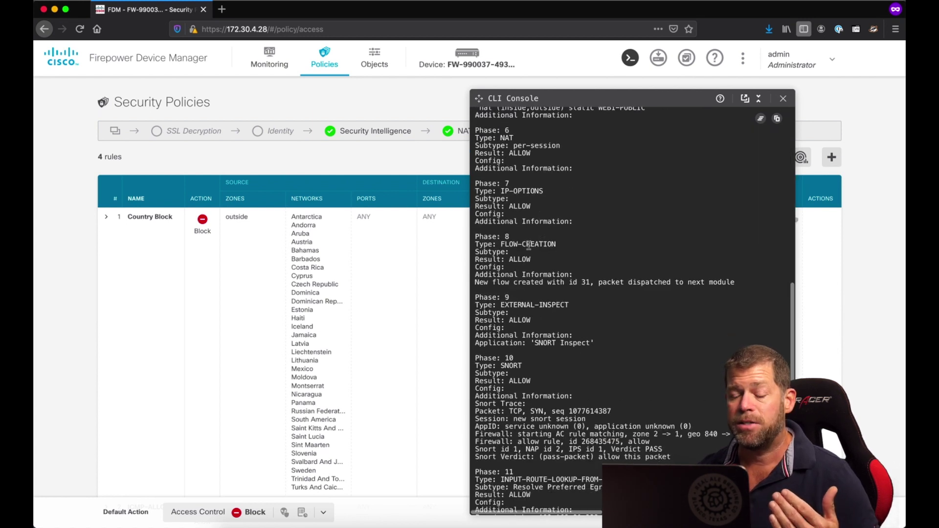
scroll(531, 250, down, 4)
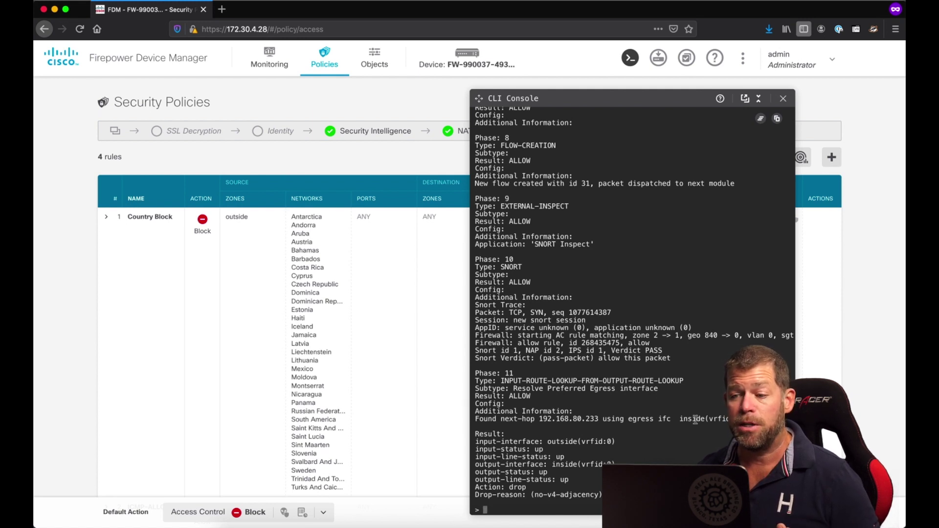
scroll(673, 419, down, 1)
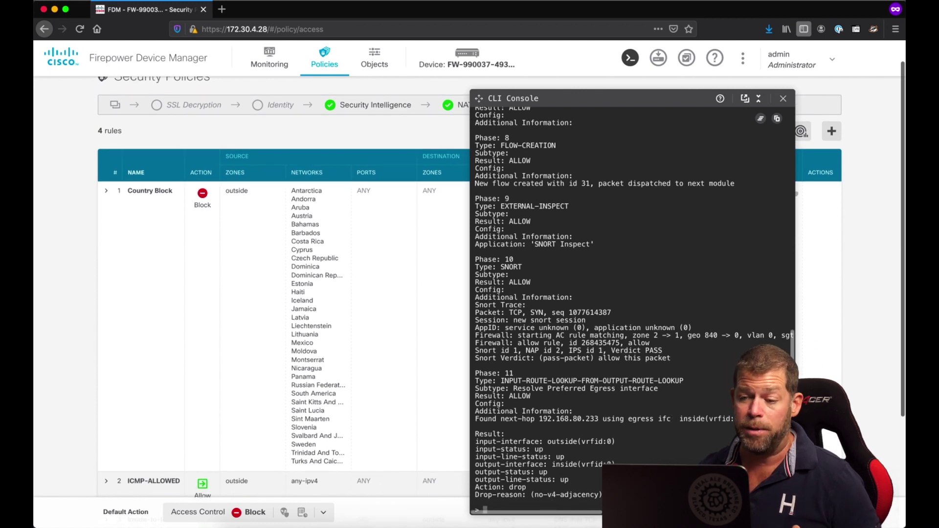
scroll(631, 308, up, 5)
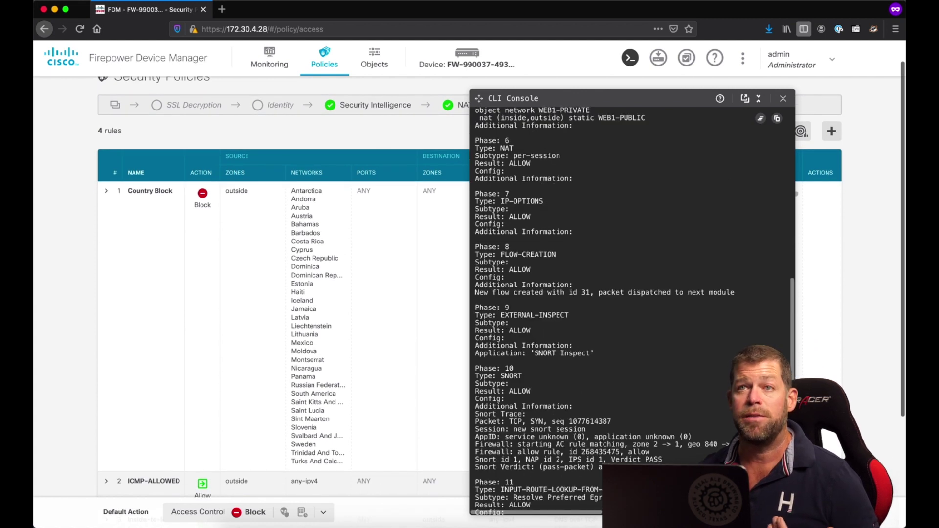
scroll(631, 308, down, 5)
key(Escape)
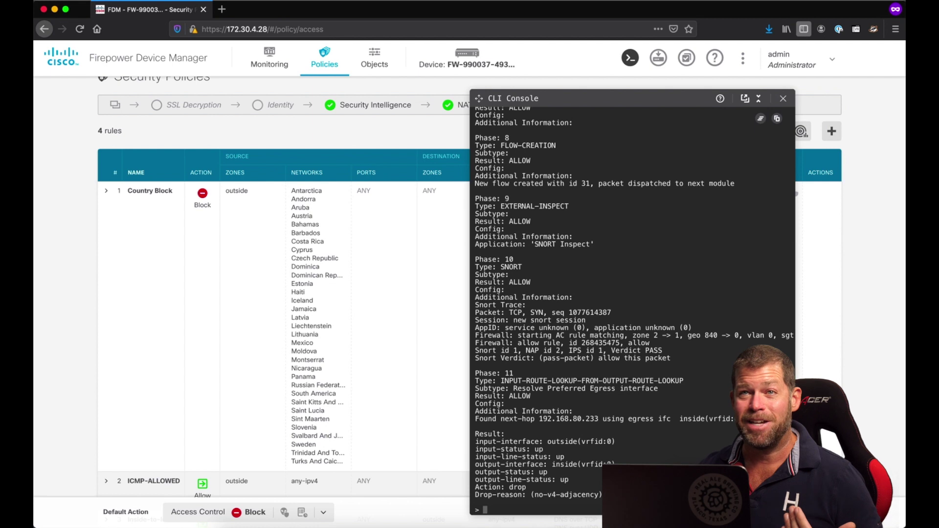
scroll(631, 308, right, 5)
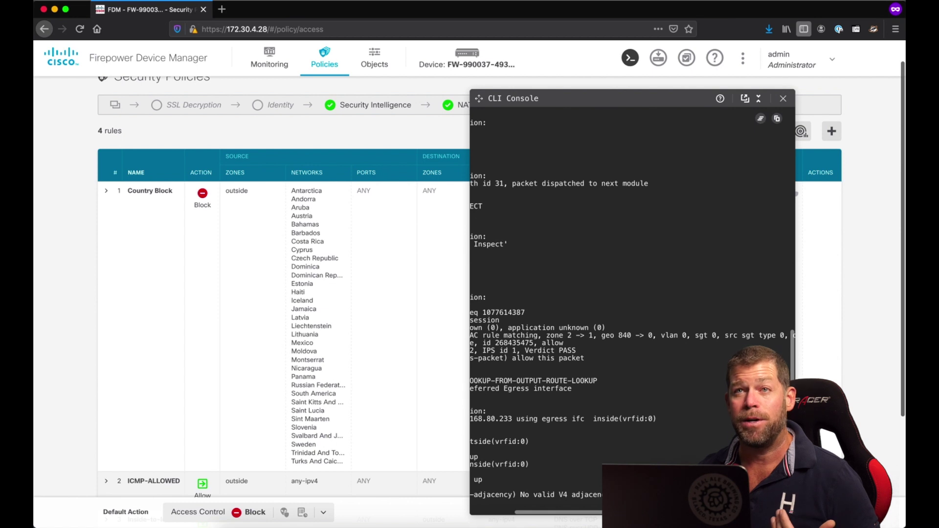
scroll(631, 425, left, 5)
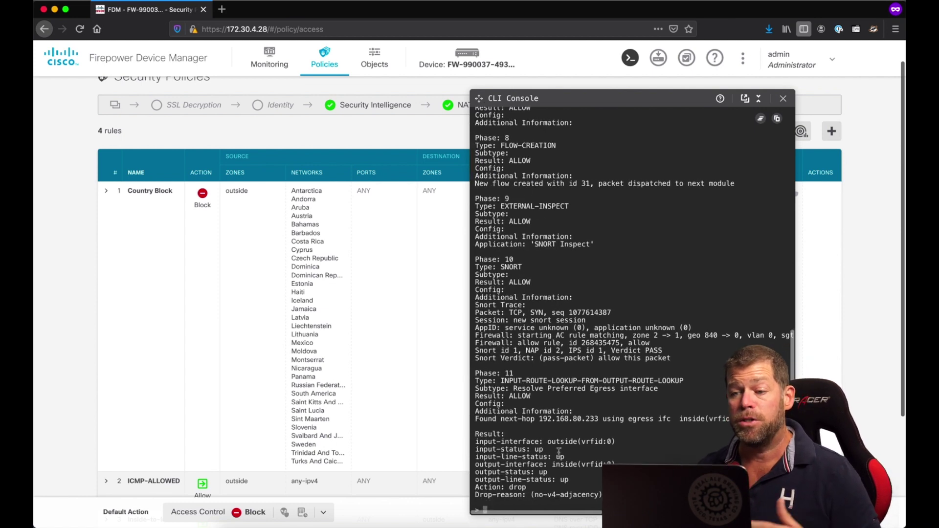